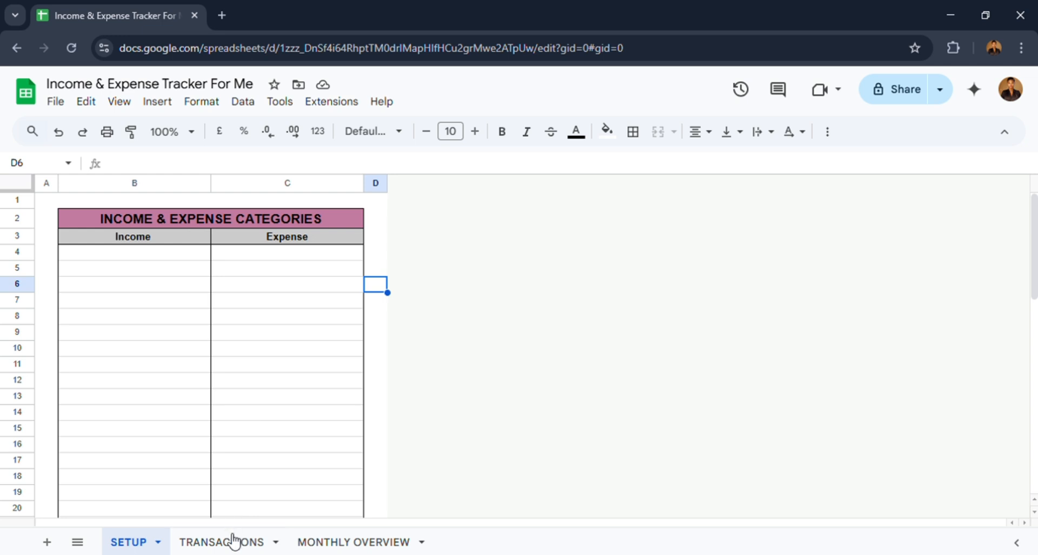
- Look over the TRANSACTIONS sheet and set the month to February on the MONTHLY OVERVIEW sheet
{"action": "left_click", "coordinate": [228, 540]}
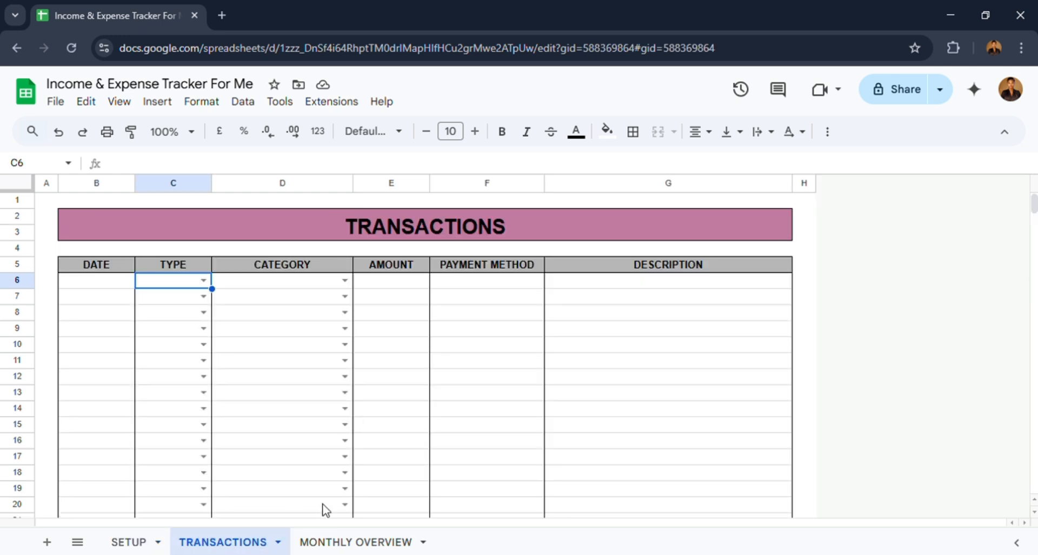
{"action": "left_click", "coordinate": [368, 541]}
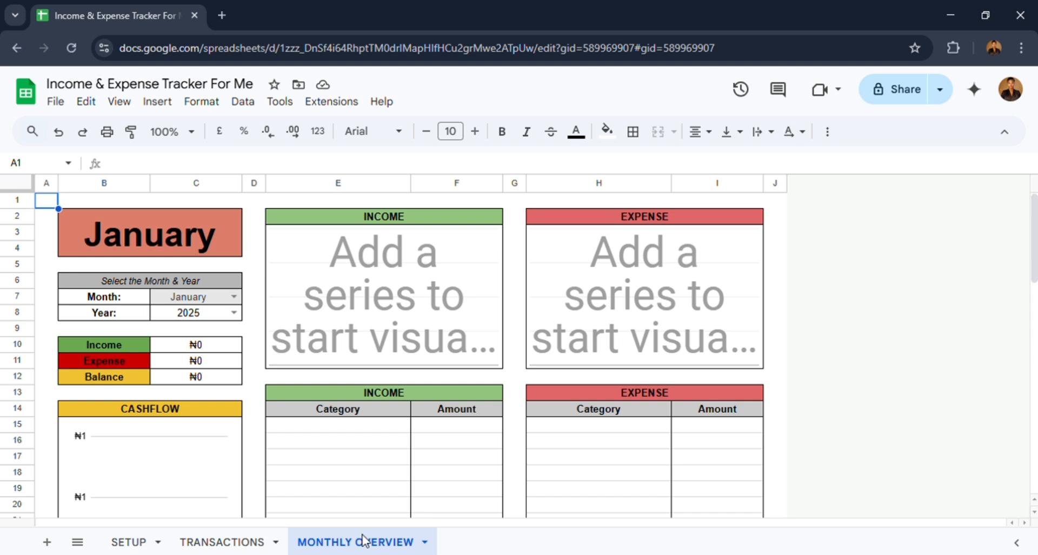
{"action": "left_click", "coordinate": [234, 297]}
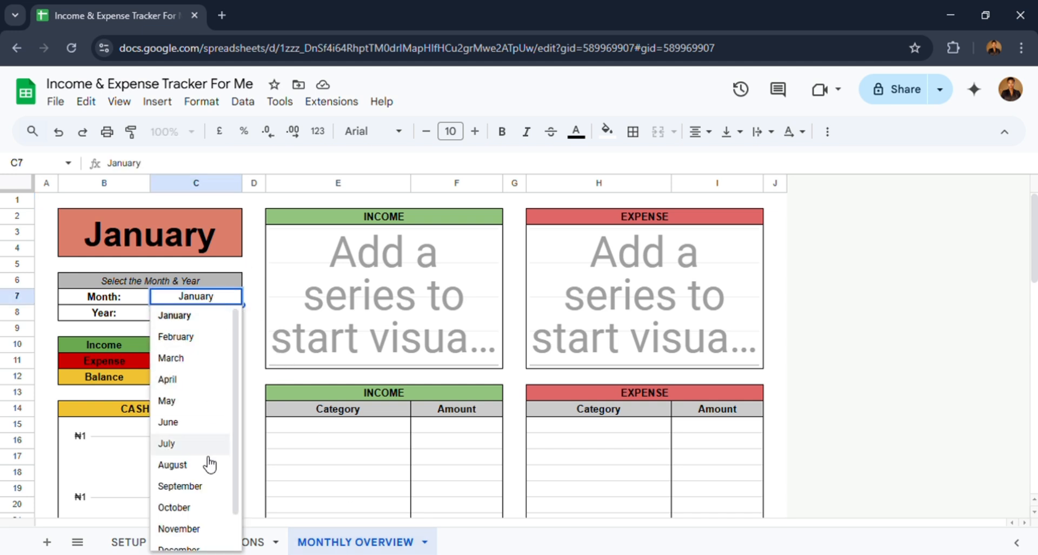
{"action": "left_click", "coordinate": [231, 237]}
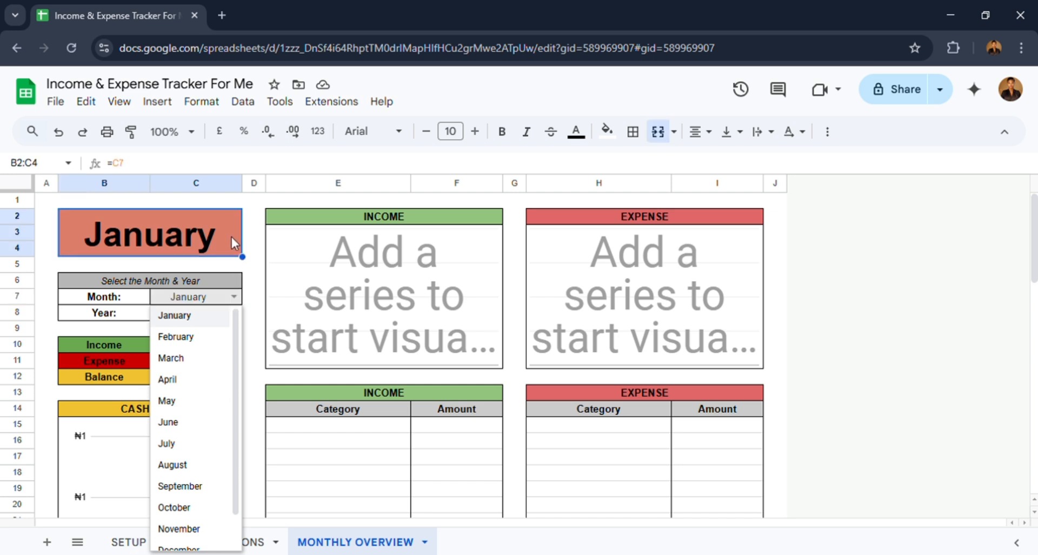
{"action": "left_click", "coordinate": [235, 298]}
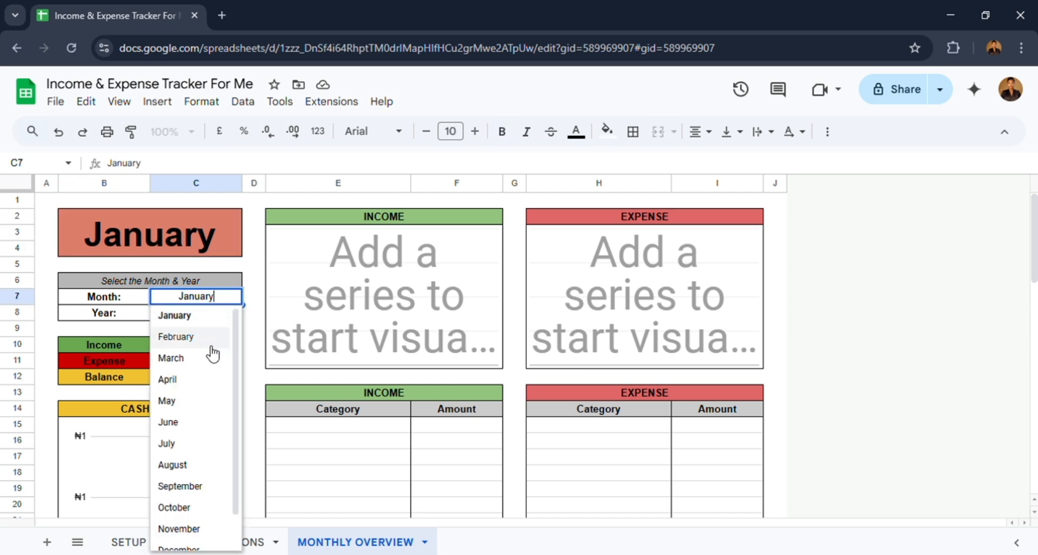
{"action": "left_click", "coordinate": [205, 338]}
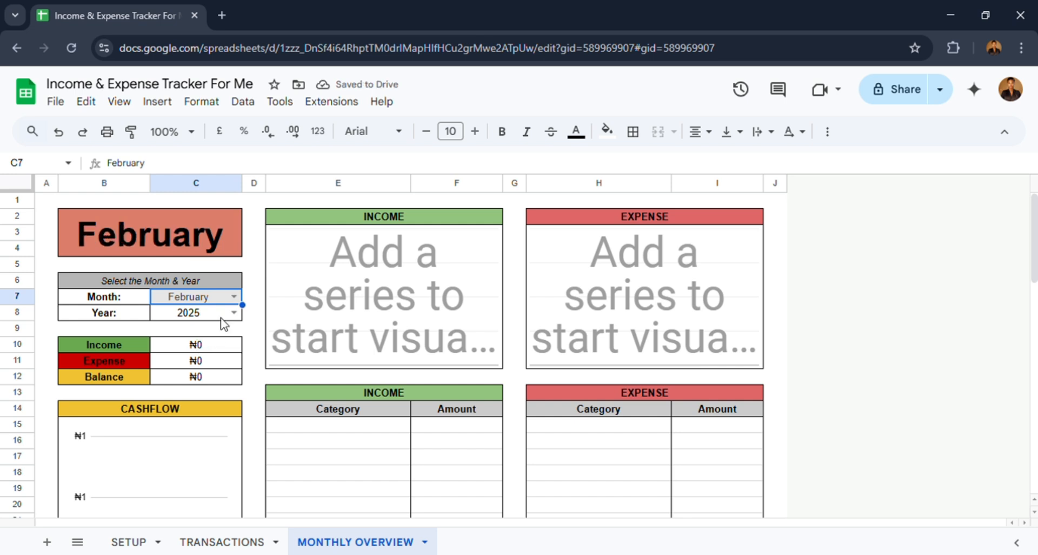
- Try the year 2035 in the monthly overview's year selection, and set it back to 2025
{"action": "left_click", "coordinate": [237, 312]}
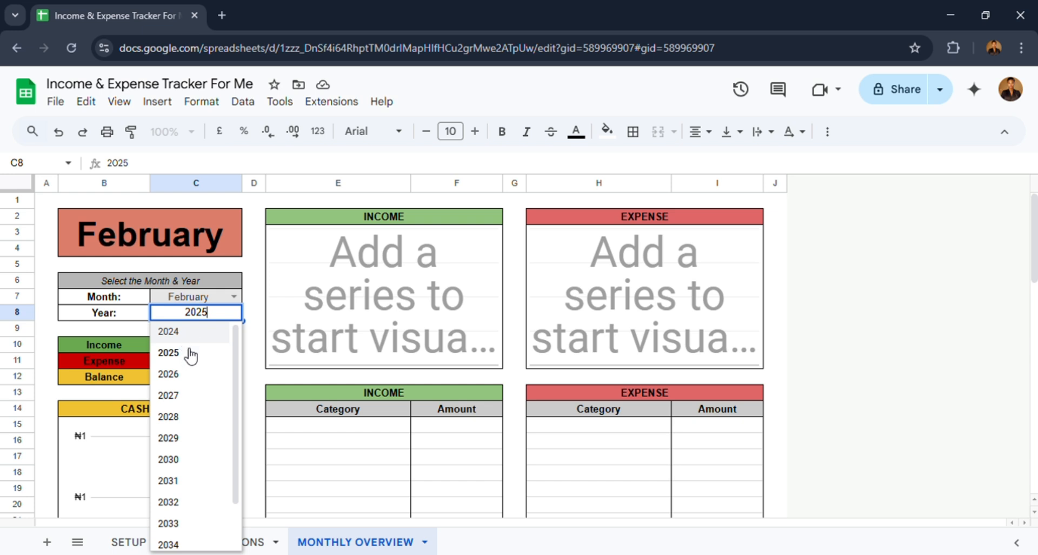
{"action": "scroll", "coordinate": [201, 415], "scroll_direction": "down", "scroll_amount": 3}
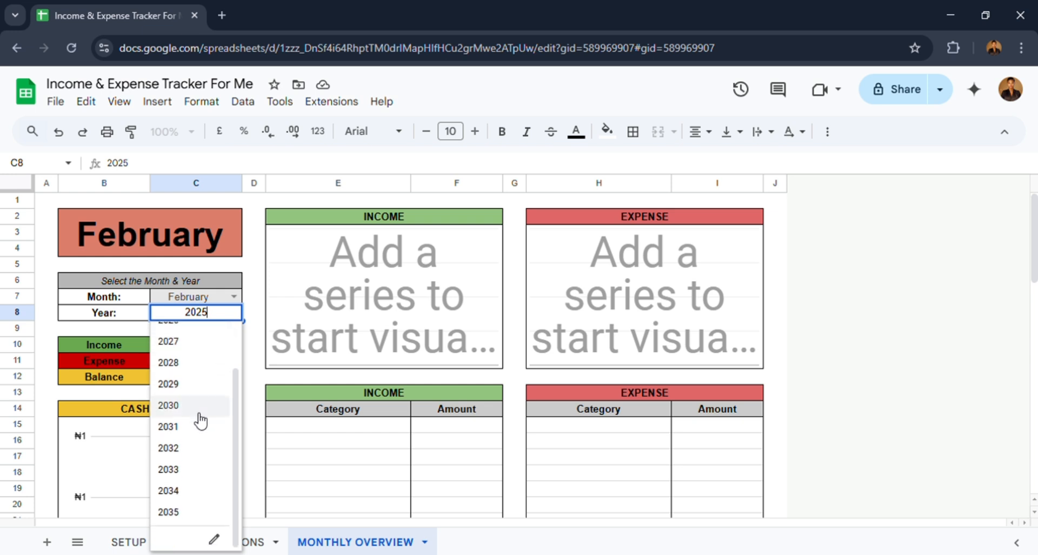
{"action": "left_click", "coordinate": [169, 512]}
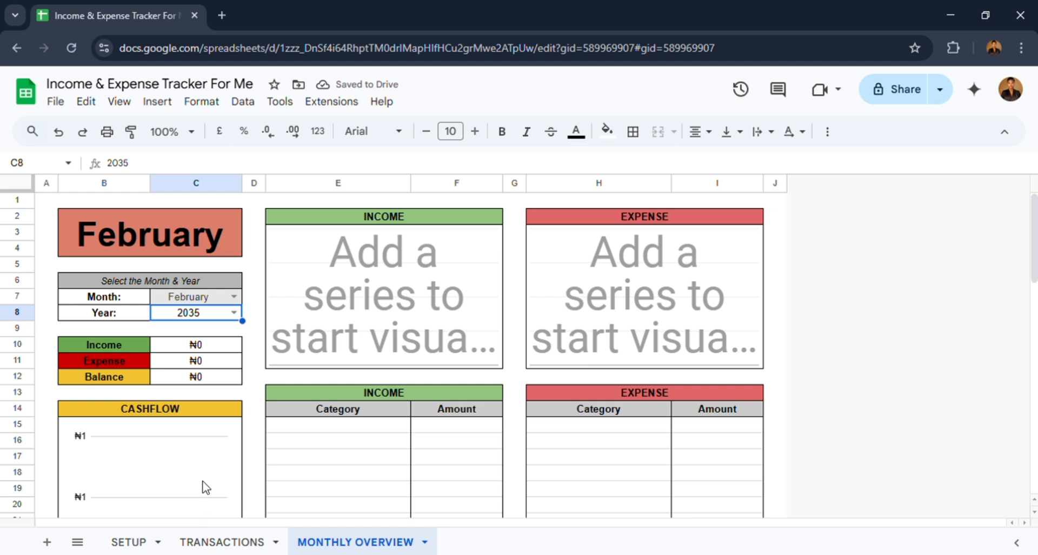
{"action": "left_click", "coordinate": [236, 319]}
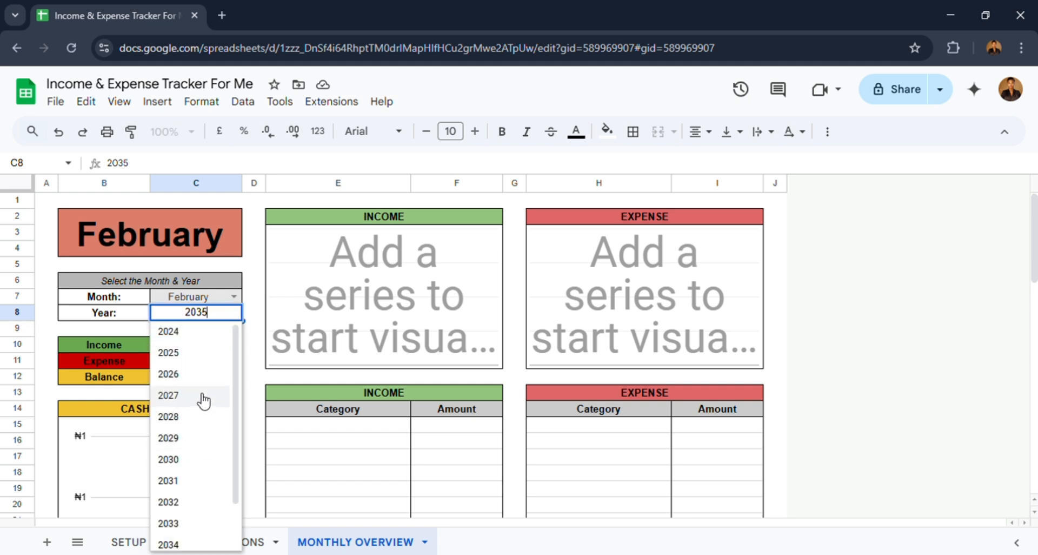
{"action": "left_click", "coordinate": [197, 352]}
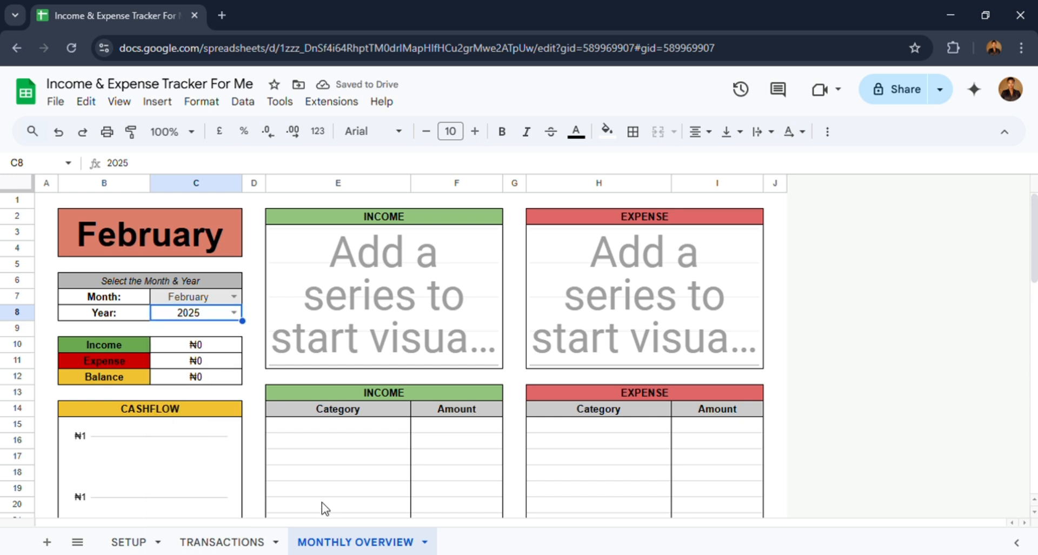
- On the SETUP sheet, enter "Owo ni koko school" and "Egbani laja school" as the first two income categories in B4 and B5
{"action": "left_click", "coordinate": [234, 542]}
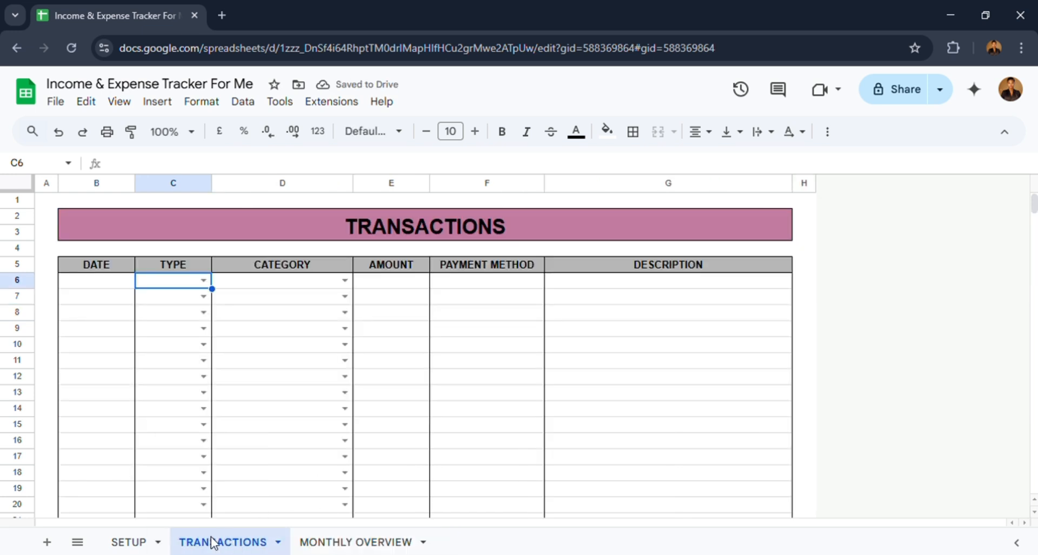
{"action": "left_click", "coordinate": [126, 544]}
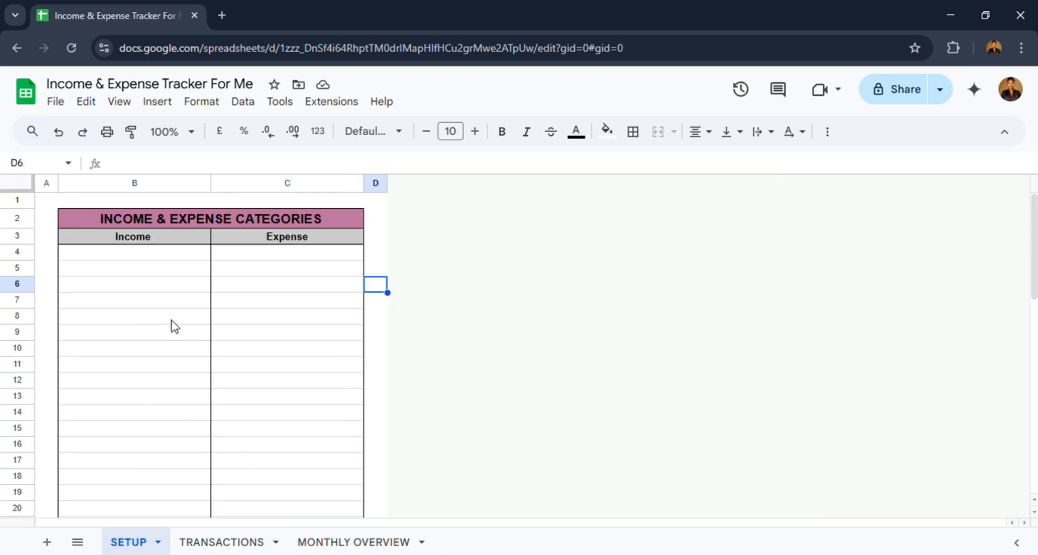
{"action": "left_click", "coordinate": [168, 259]}
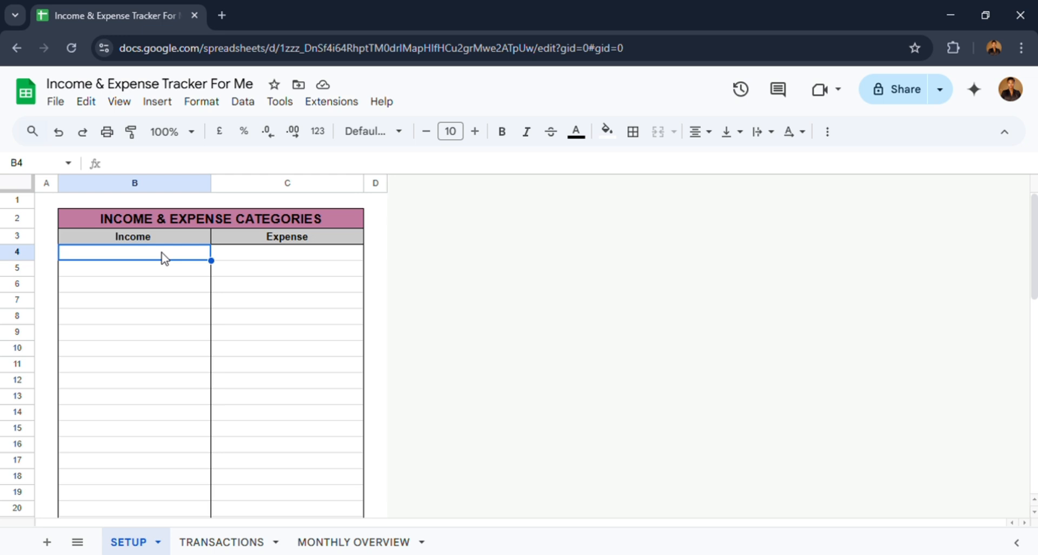
{"action": "type", "text": "Owo"}
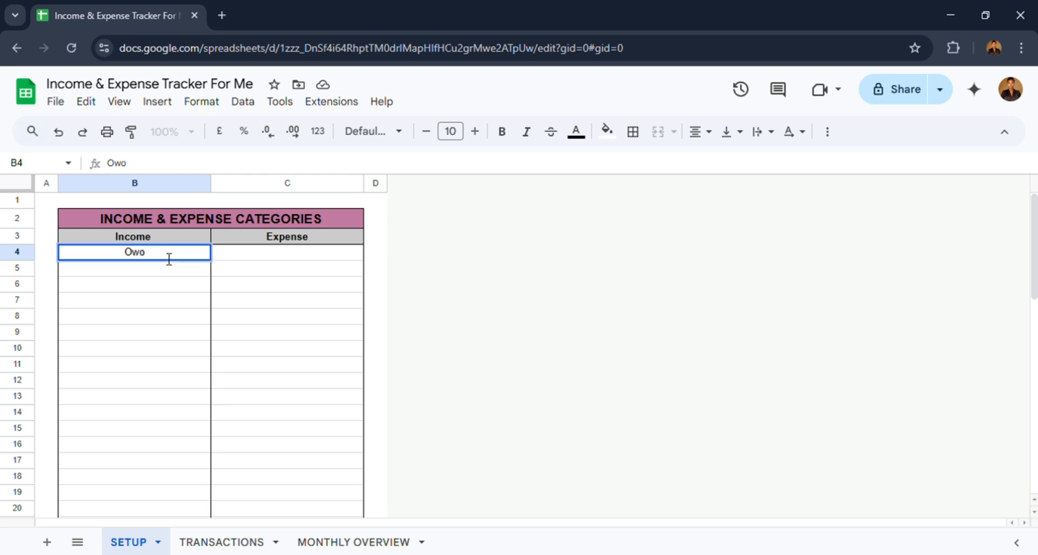
{"action": "type", "text": " ni koko sc"}
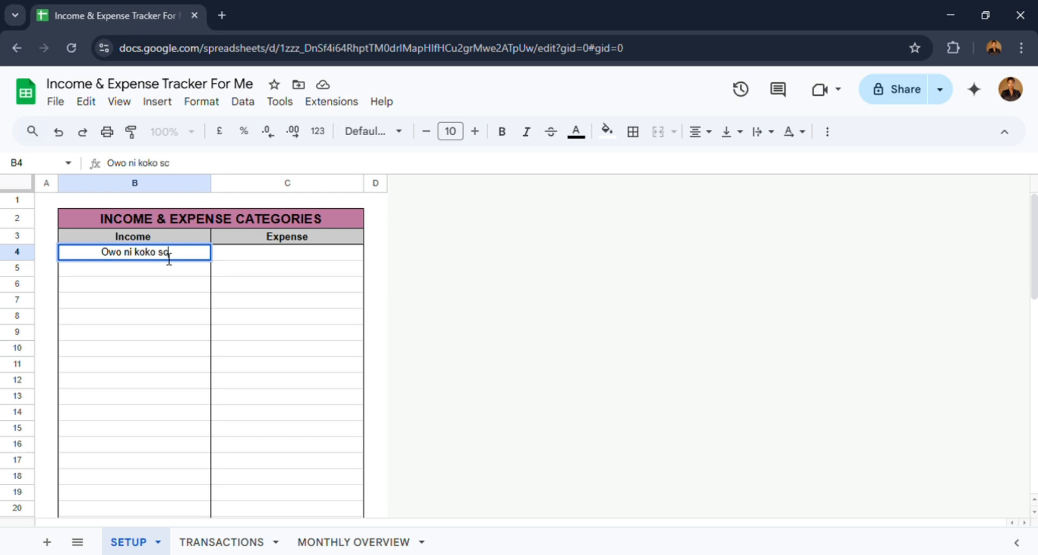
{"action": "type", "text": "hool"}
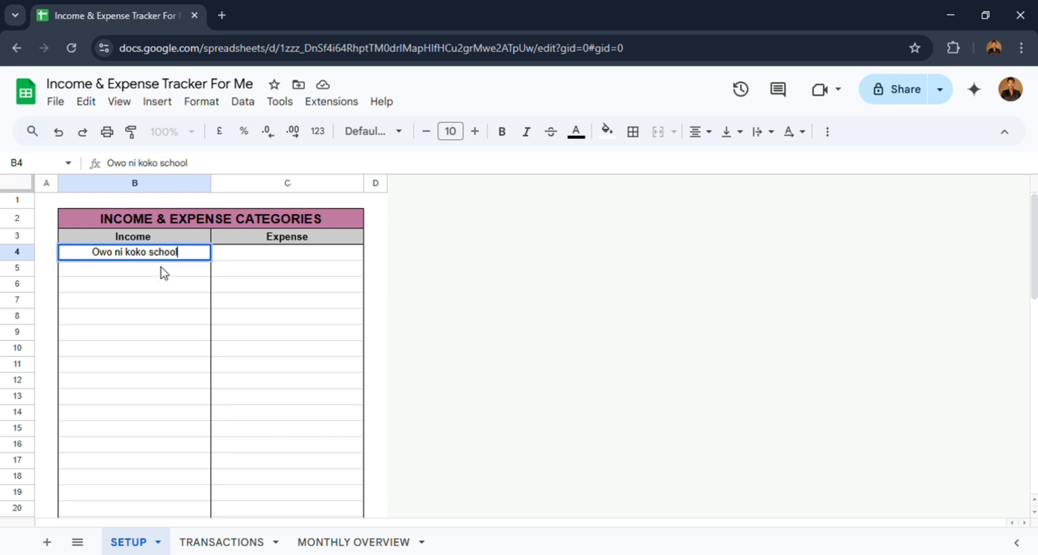
{"action": "left_click", "coordinate": [164, 276]}
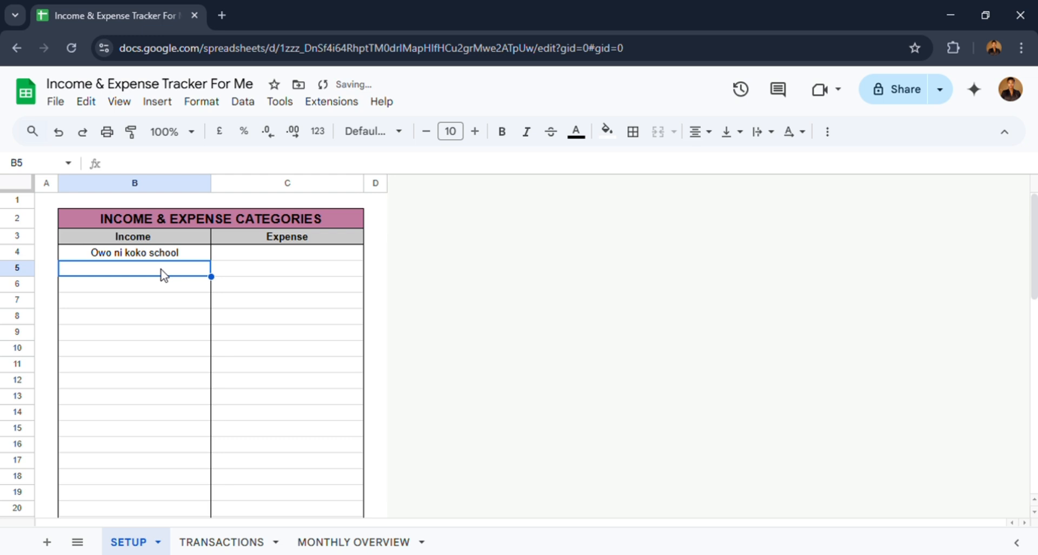
{"action": "type", "text": "Egb"}
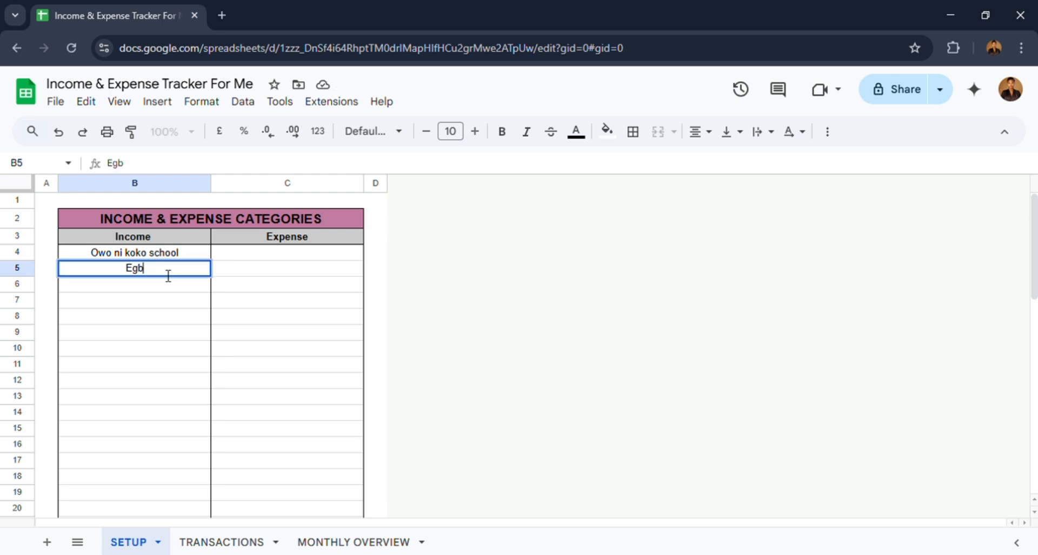
{"action": "type", "text": "ani laja sc"}
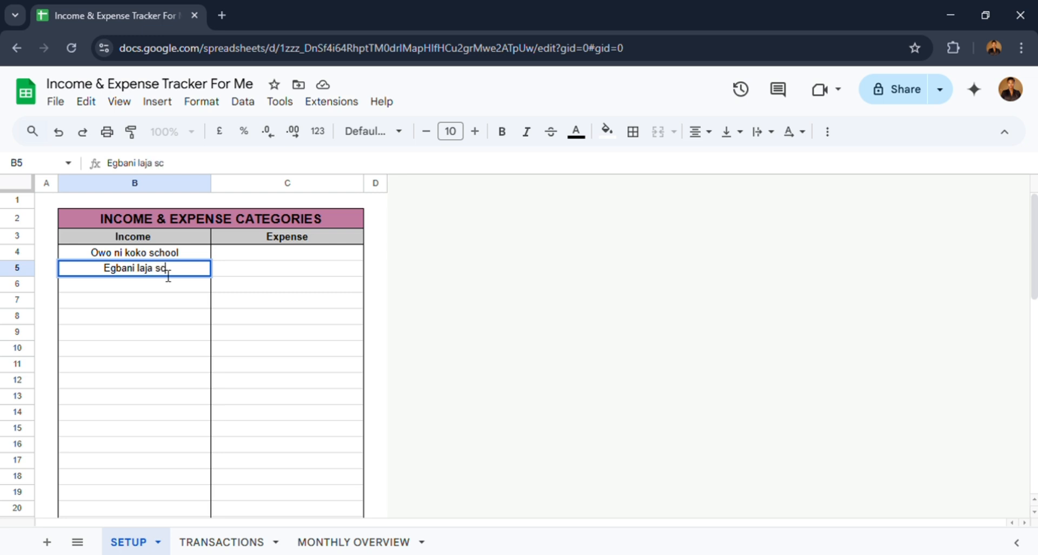
{"action": "type", "text": "hool"}
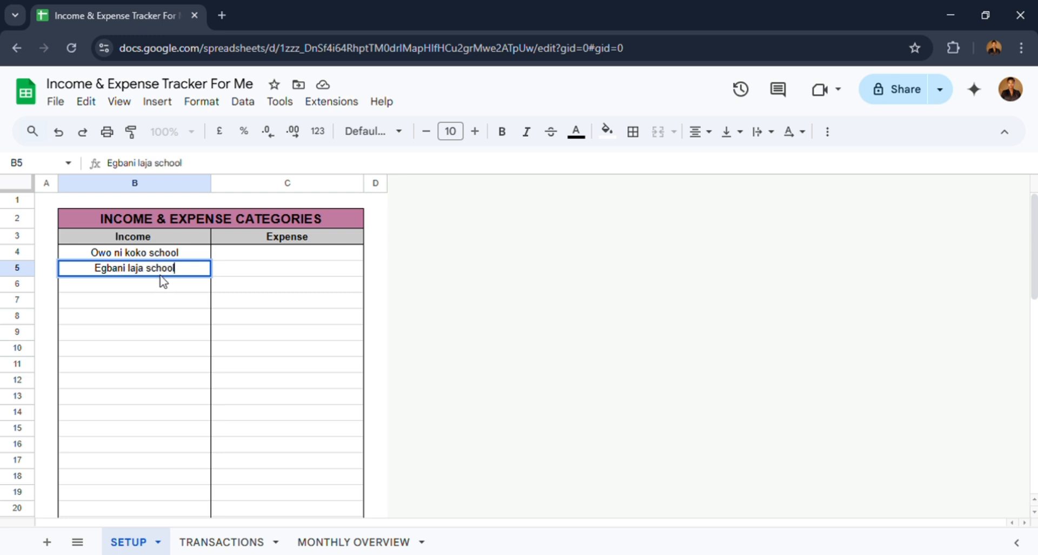
- Add the income categories "Sweet Money School" in B6 and "Finance Academy" in B7
{"action": "left_click", "coordinate": [163, 288]}
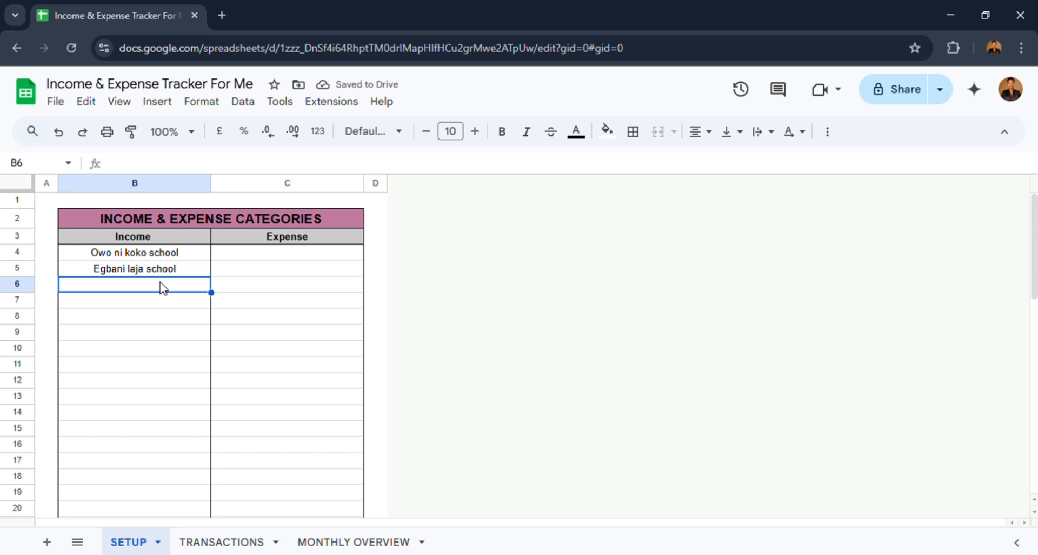
{"action": "type", "text": "Swee"}
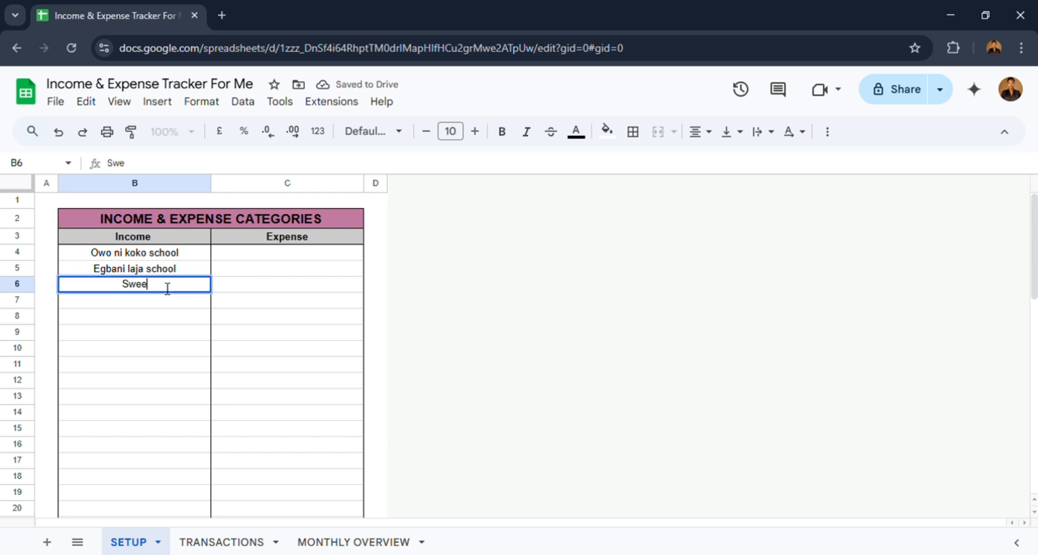
{"action": "type", "text": "t Mone"}
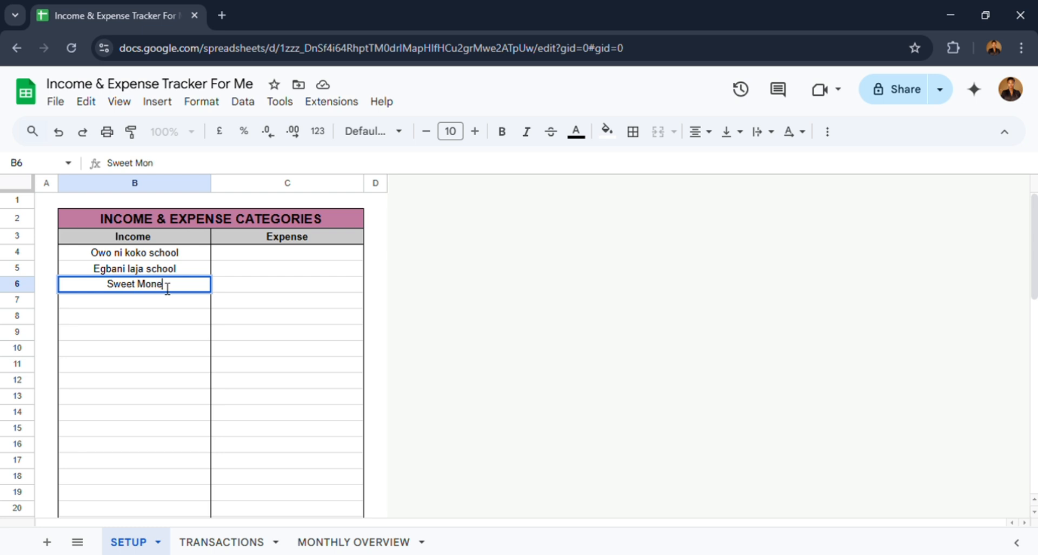
{"action": "type", "text": "y School"}
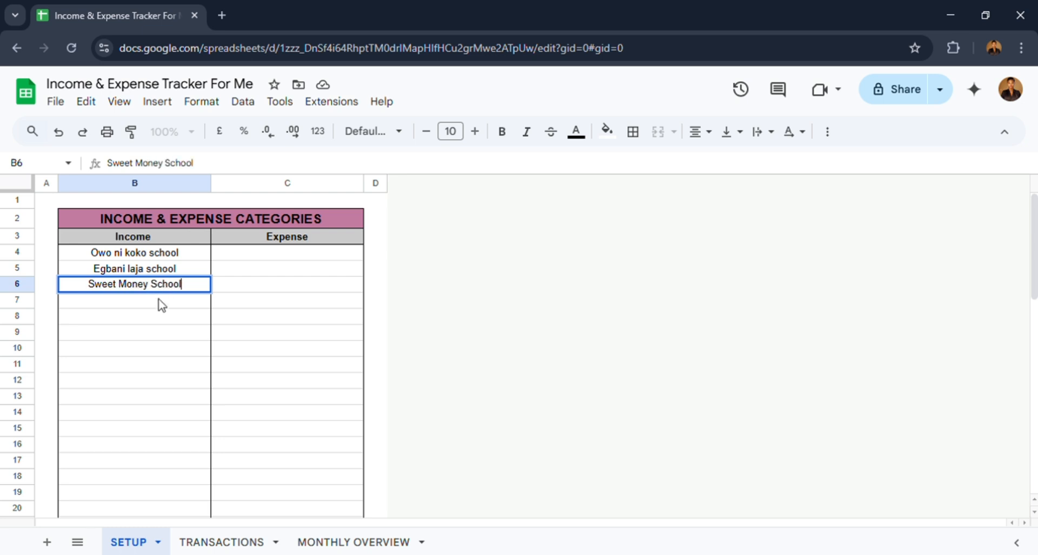
{"action": "key", "text": "Return"}
{"action": "type", "text": "F"}
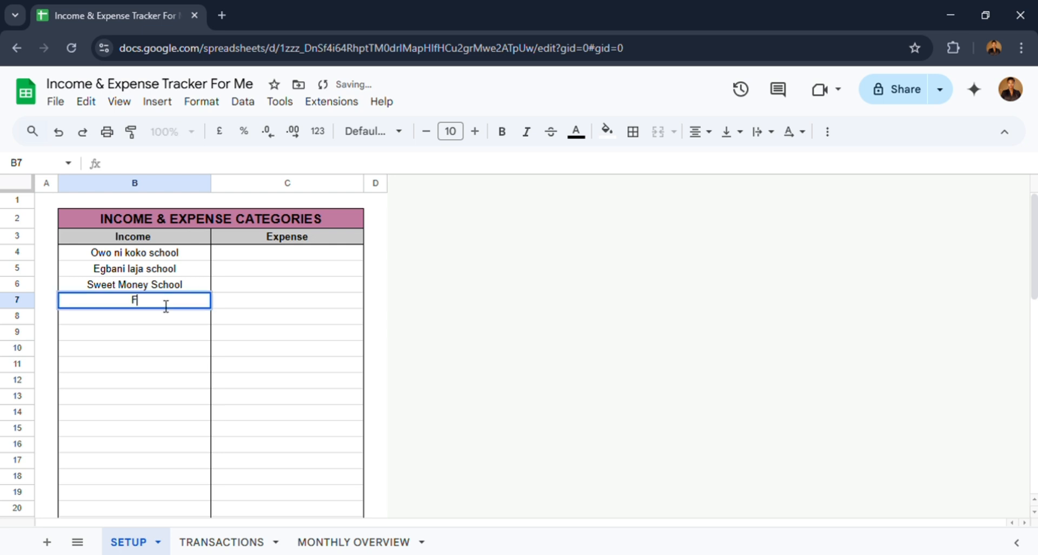
{"action": "type", "text": "inance "}
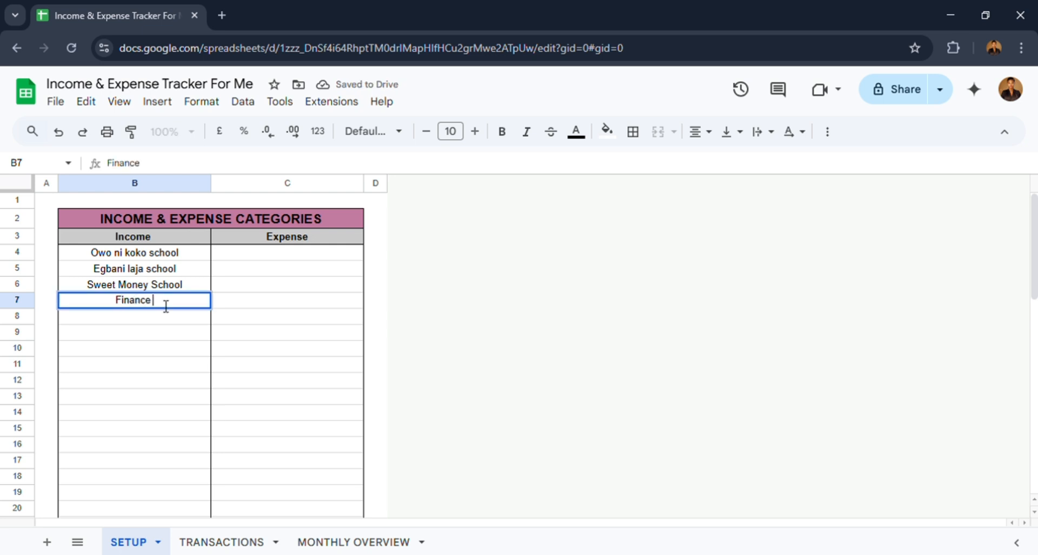
{"action": "type", "text": "Academy"}
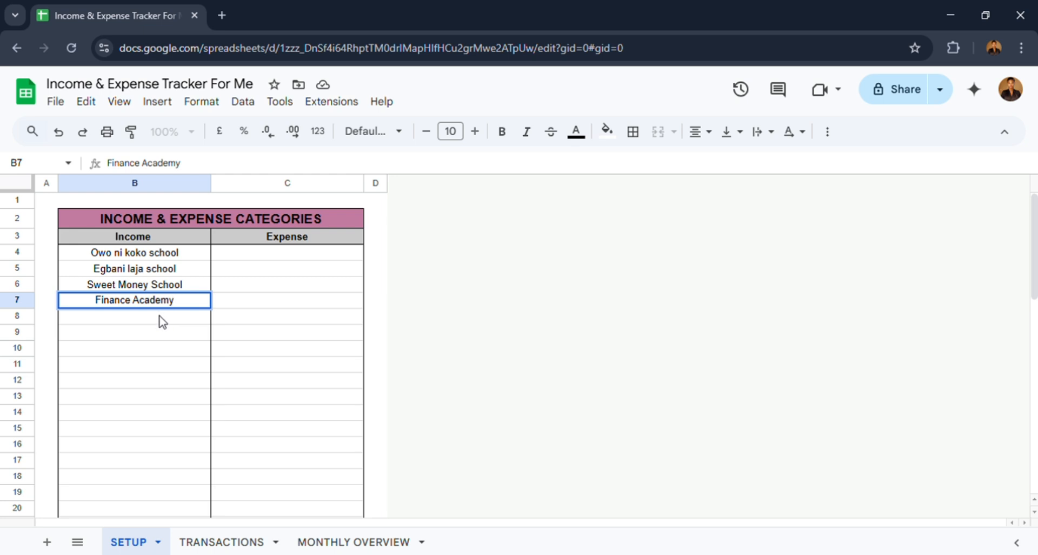
- Add the income categories "Public Speaking" in B8 and "Gifts" in B9
{"action": "left_click", "coordinate": [159, 316]}
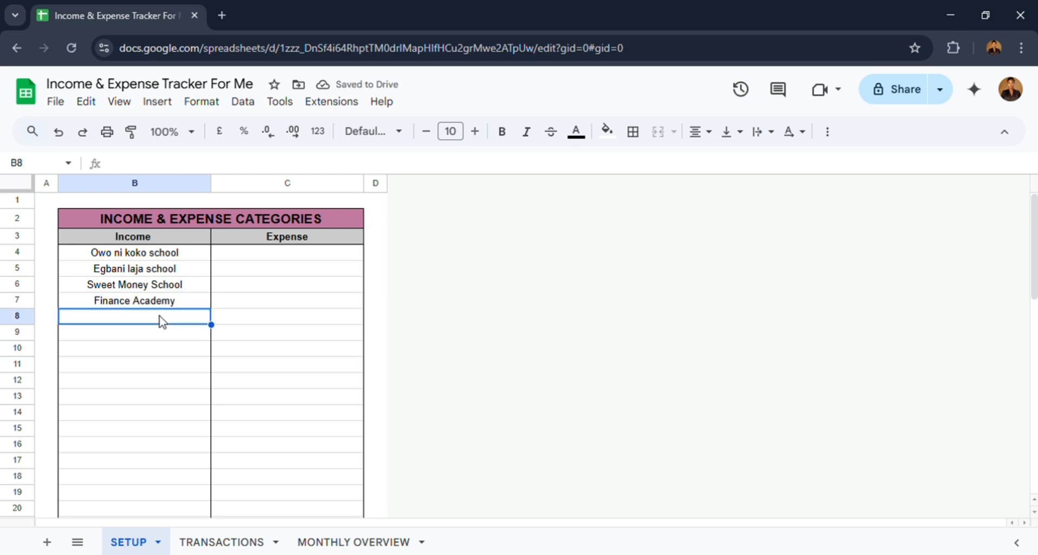
{"action": "type", "text": "Publ"}
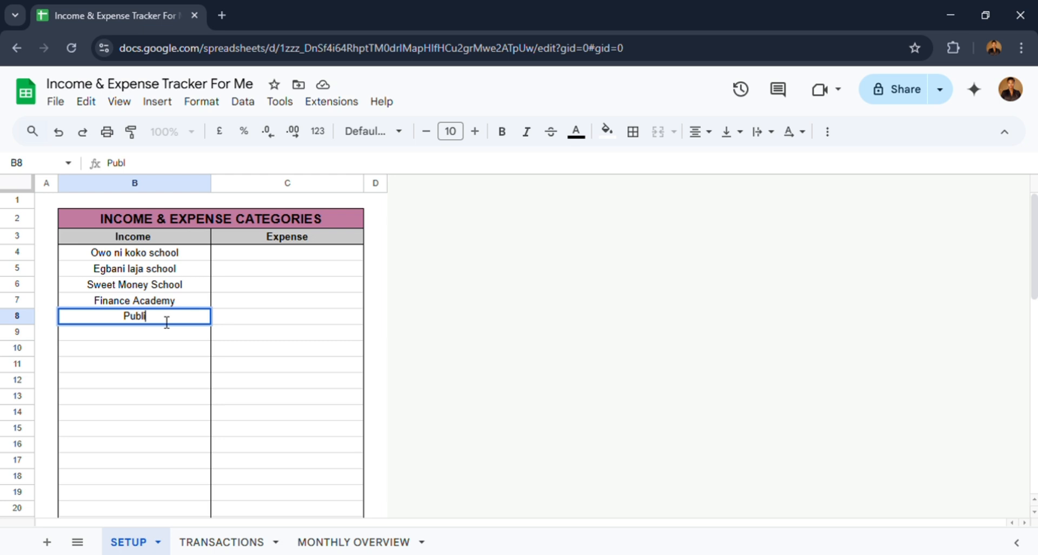
{"action": "type", "text": "ic Speaking"}
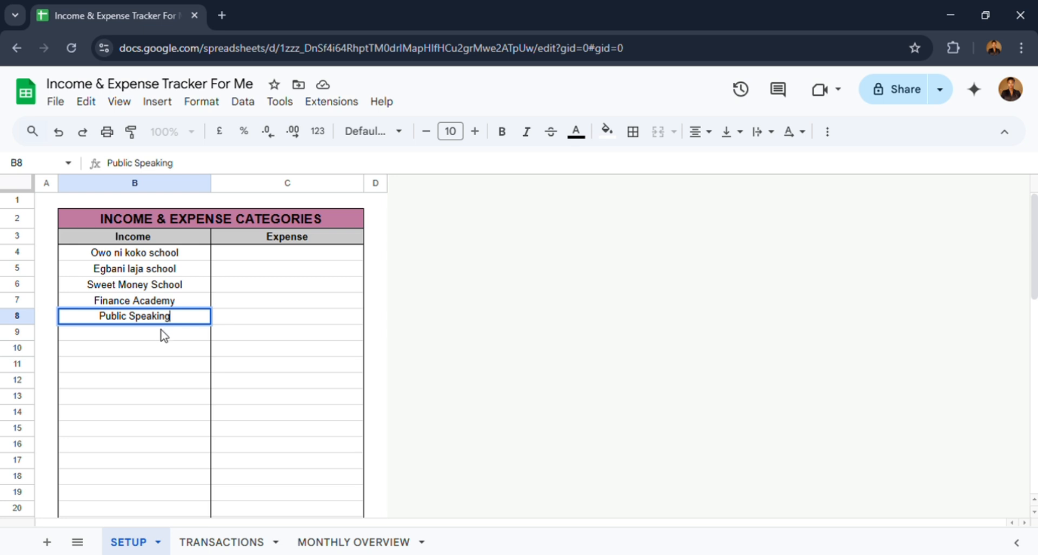
{"action": "left_click", "coordinate": [163, 335]}
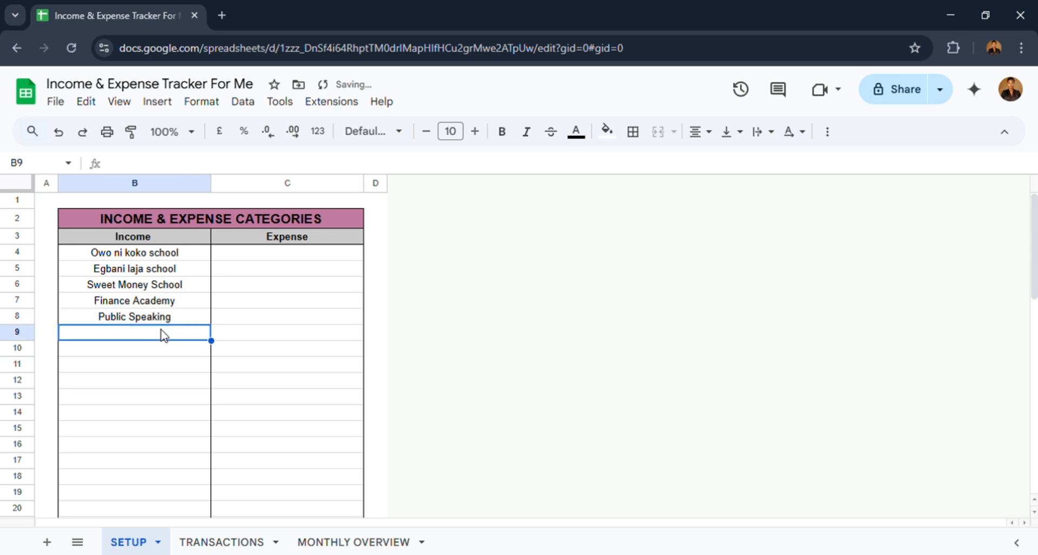
{"action": "type", "text": "G"}
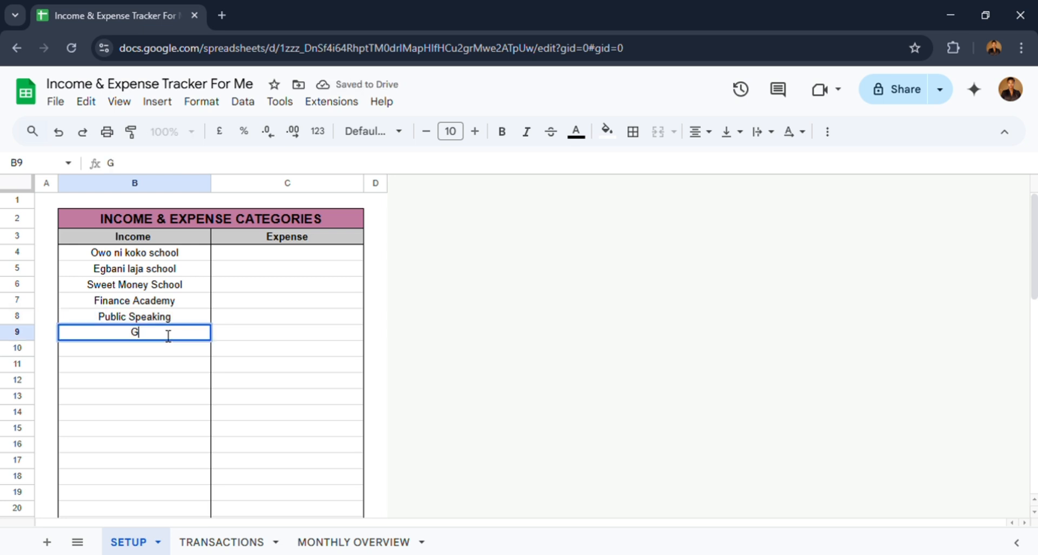
{"action": "type", "text": "ifts"}
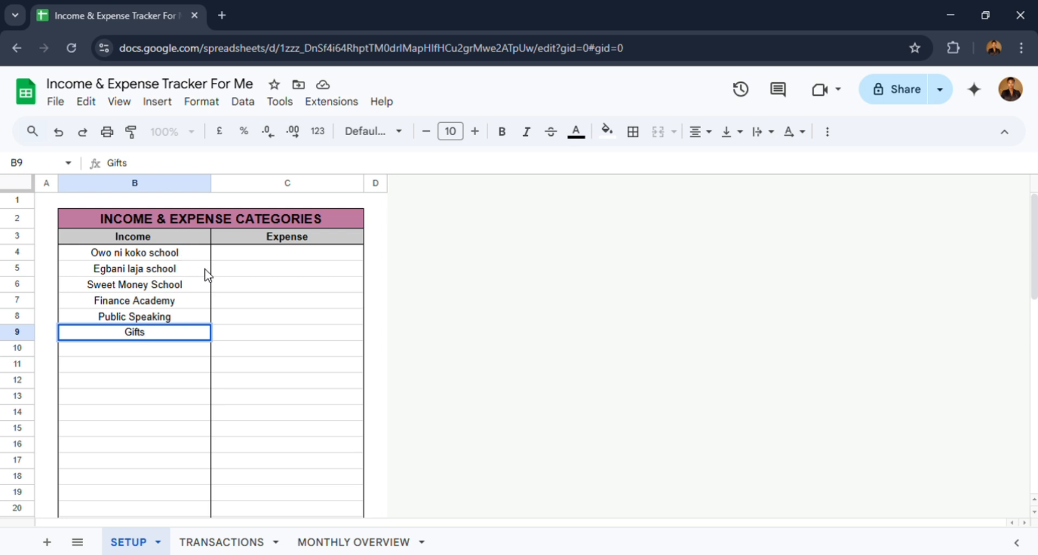
{"action": "left_click", "coordinate": [311, 260]}
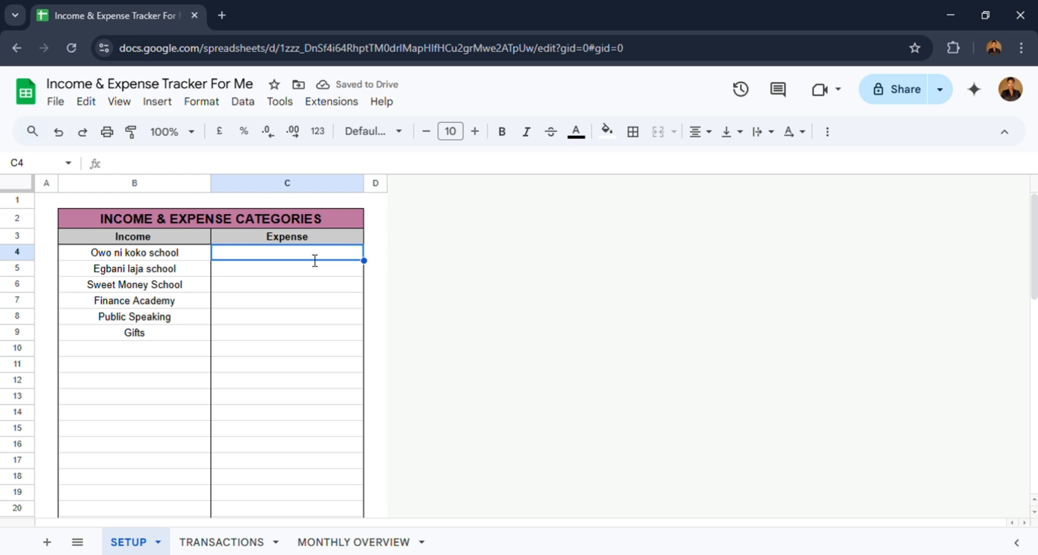
- Enter "Rent" and "House Maintainance" as the first two expense categories in C4 and C5
{"action": "type", "text": "Rent"}
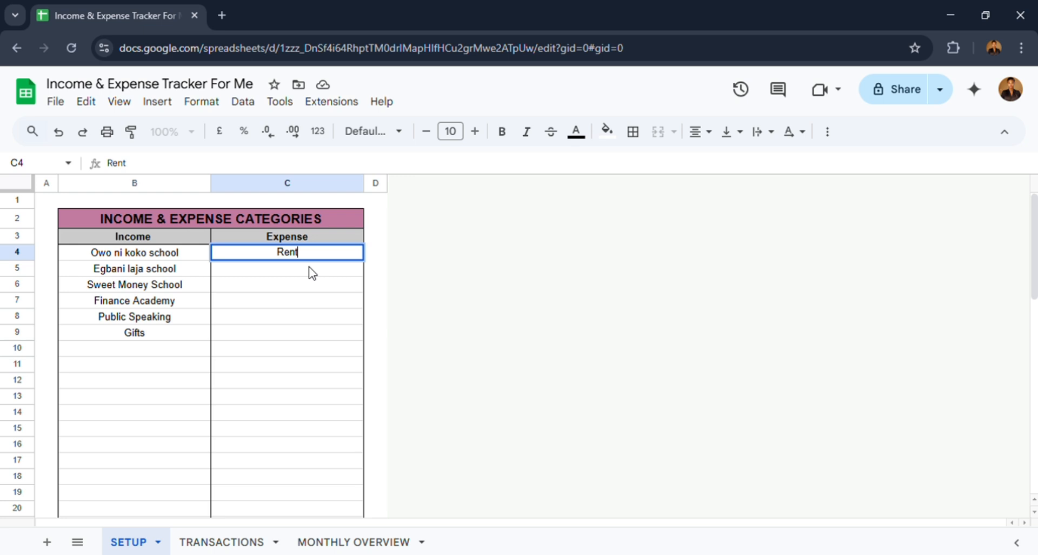
{"action": "key", "text": "Return"}
{"action": "type", "text": "H"}
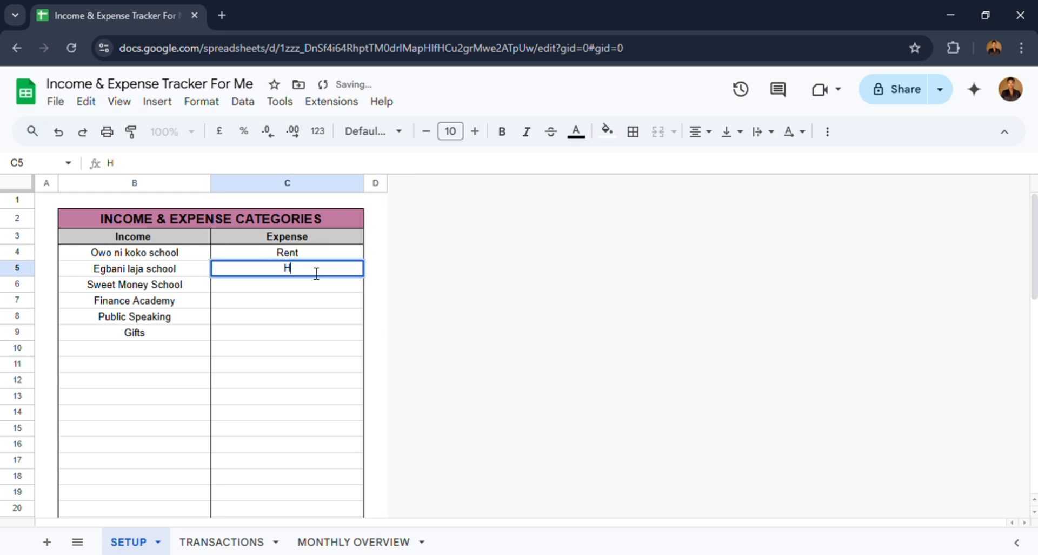
{"action": "type", "text": "ouse Mainan"}
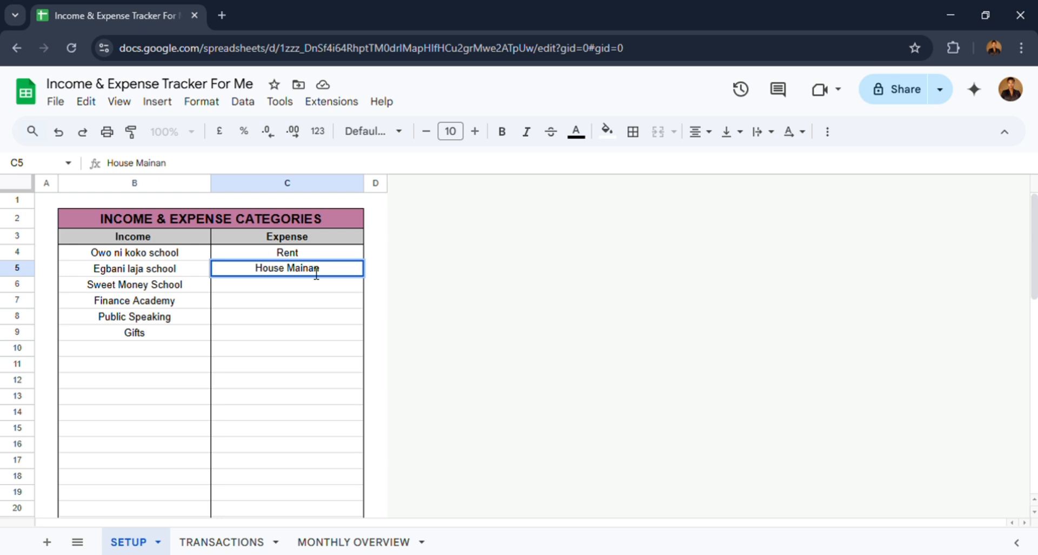
{"action": "type", "text": "ance"}
{"action": "key", "text": "BackSpace"}
{"action": "key", "text": "BackSpace"}
{"action": "key", "text": "BackSpace"}
{"action": "key", "text": "BackSpace"}
{"action": "key", "text": "BackSpace"}
{"action": "key", "text": "BackSpace"}
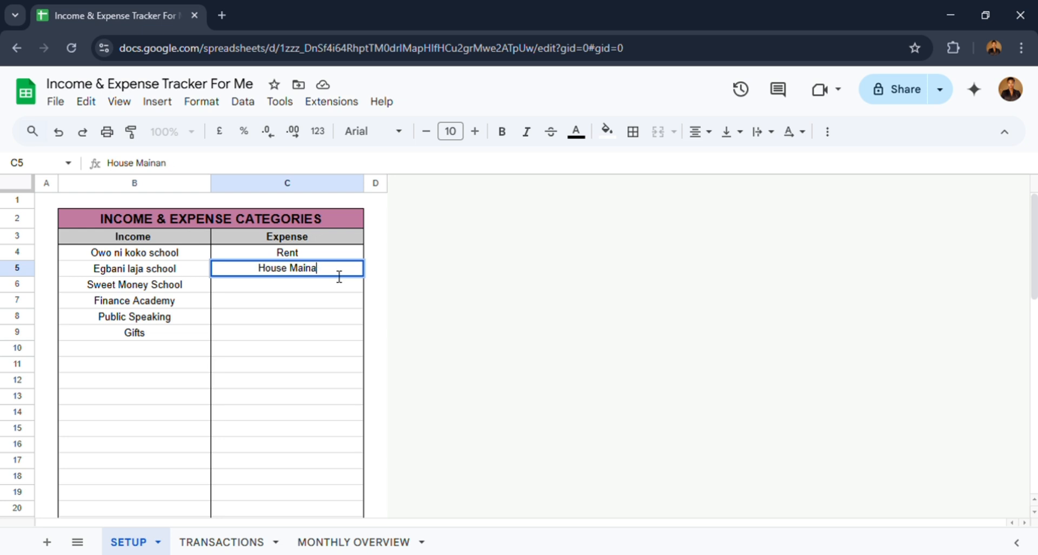
{"action": "type", "text": "tain"}
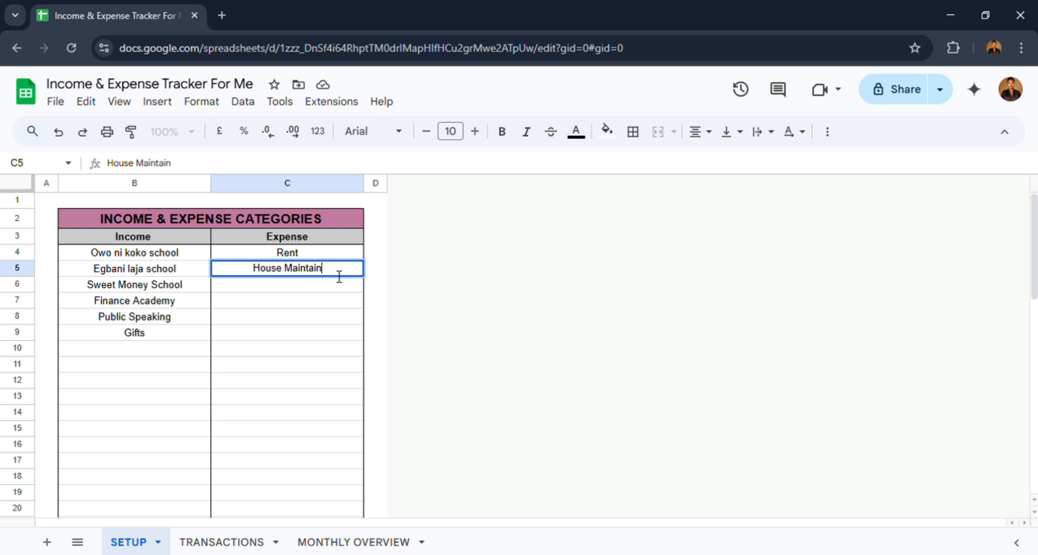
{"action": "type", "text": "ance"}
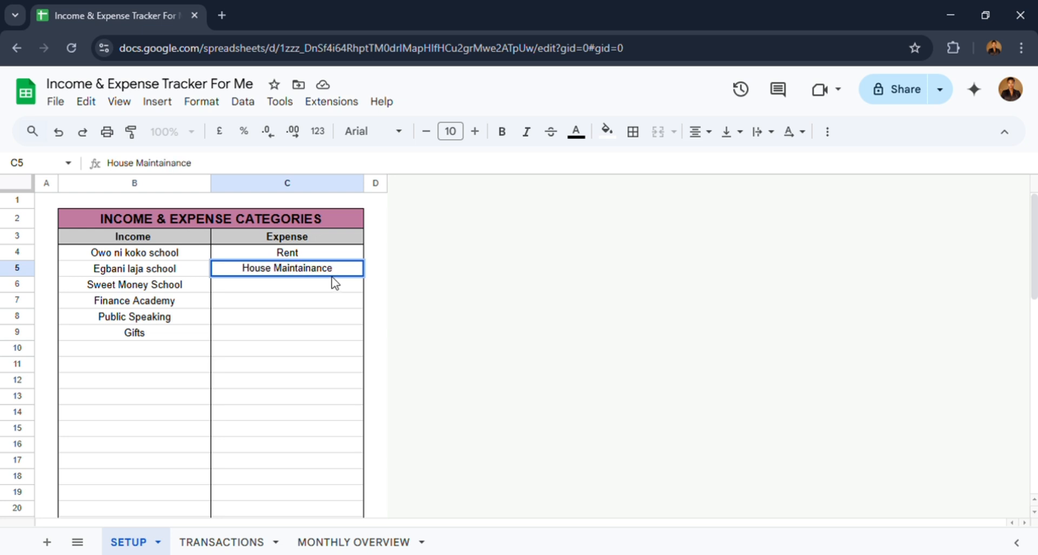
{"action": "key", "text": "Return"}
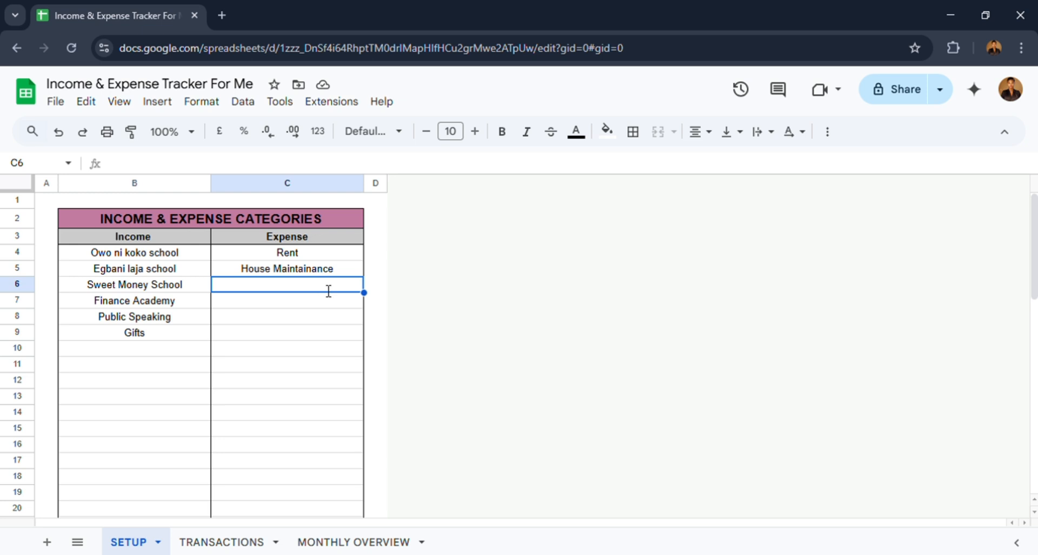
- Add the expense categories "Feeding" in C6 and "Save" in C7
{"action": "type", "text": "Feeding"}
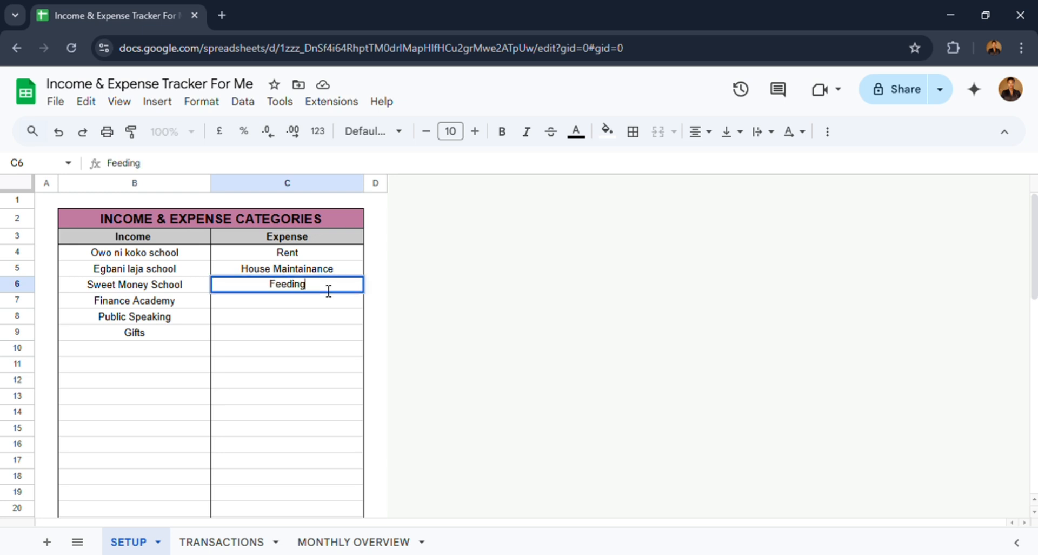
{"action": "key", "text": "Return"}
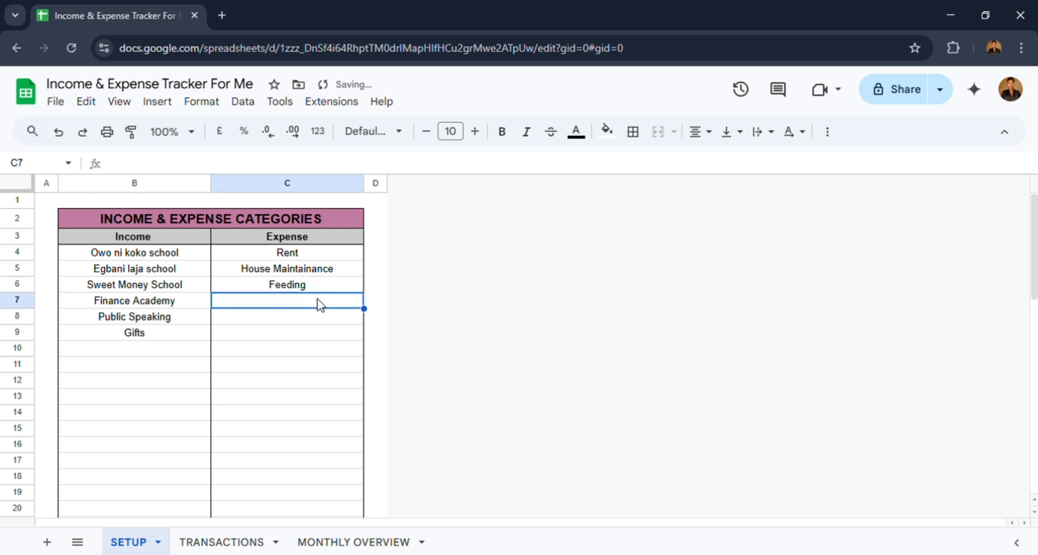
{"action": "type", "text": "Save"}
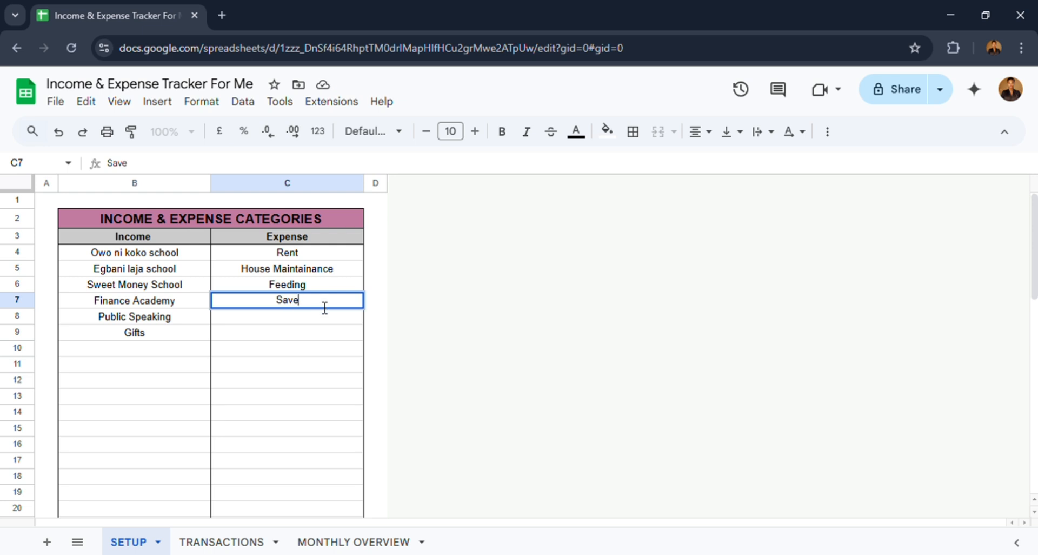
{"action": "key", "text": "Return"}
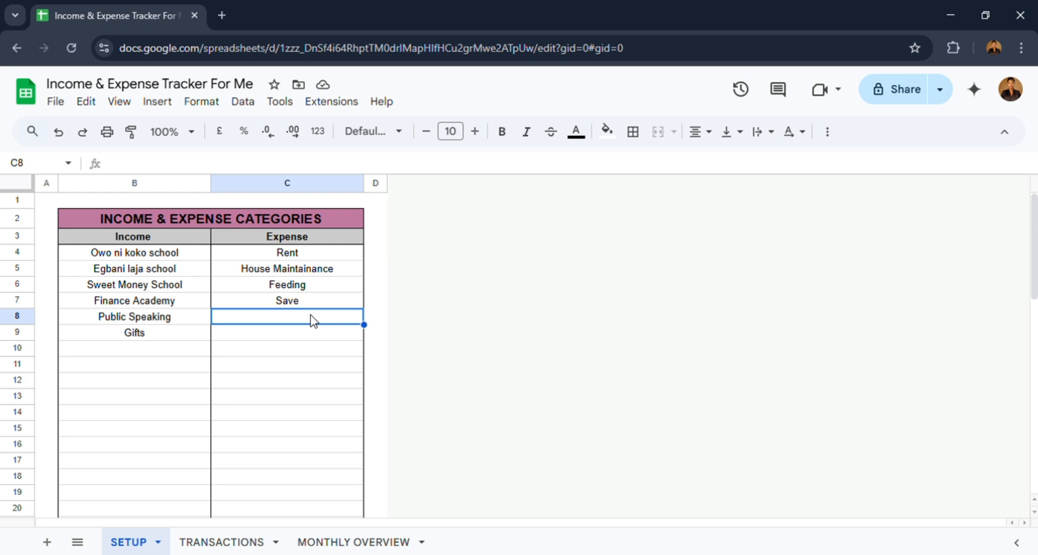
- Add the expense category "Children's School Fees" in C8 with each word capitalized, and go to the TRANSACTIONS sheet
{"action": "type", "text": "Chil"}
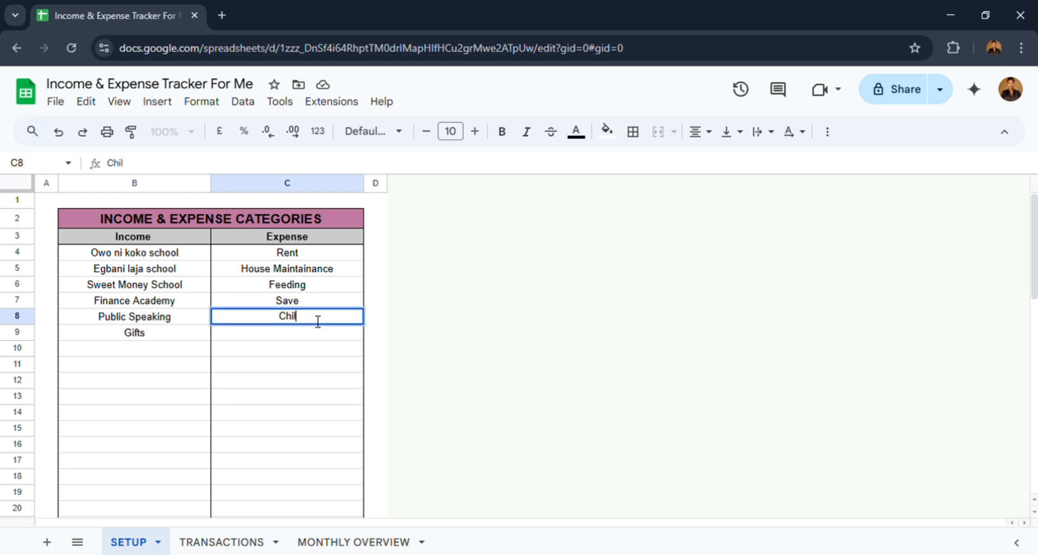
{"action": "type", "text": "dren's school f"}
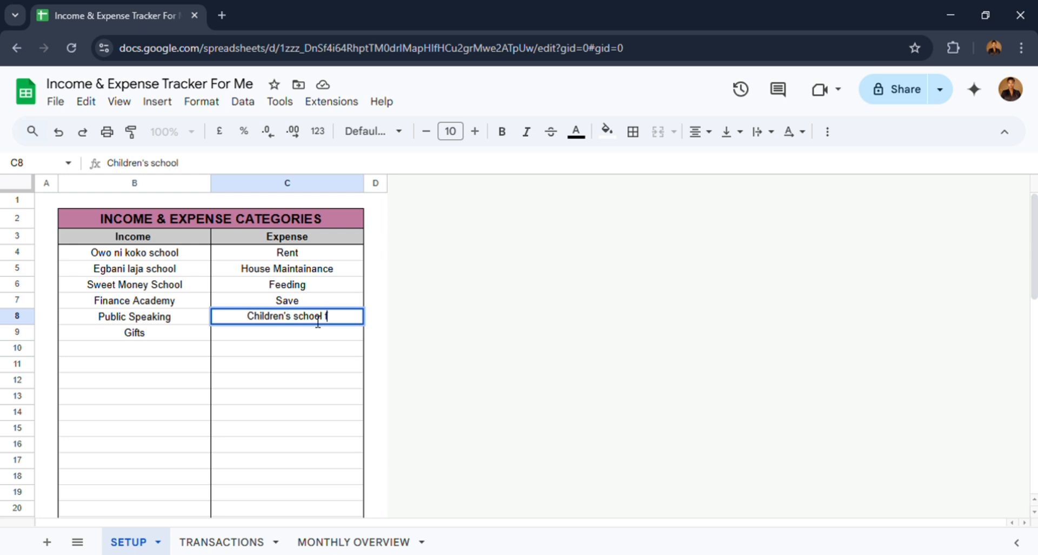
{"action": "type", "text": "ees"}
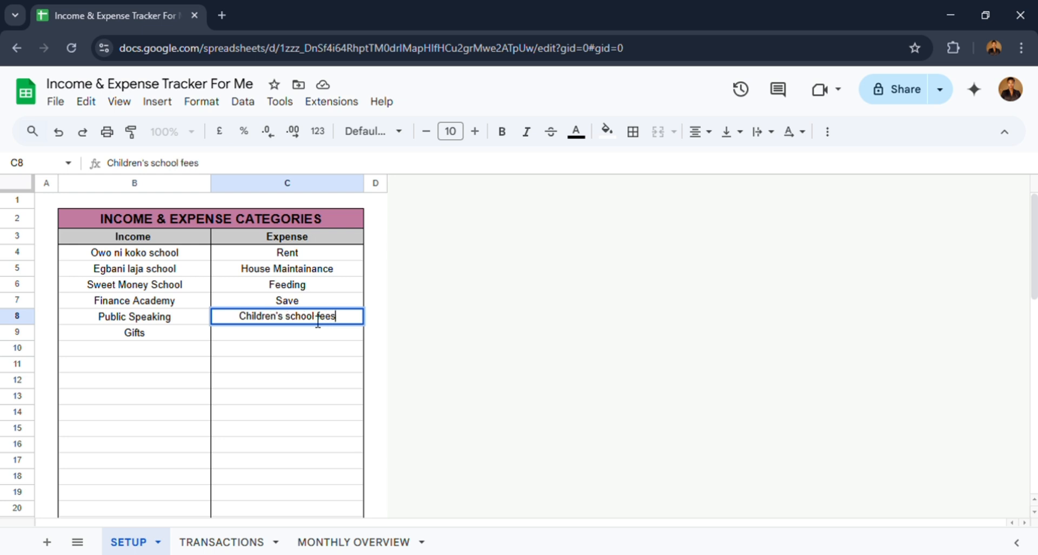
{"action": "left_click", "coordinate": [298, 322]}
{"action": "key", "text": "BackSpace"}
{"action": "type", "text": "S"}
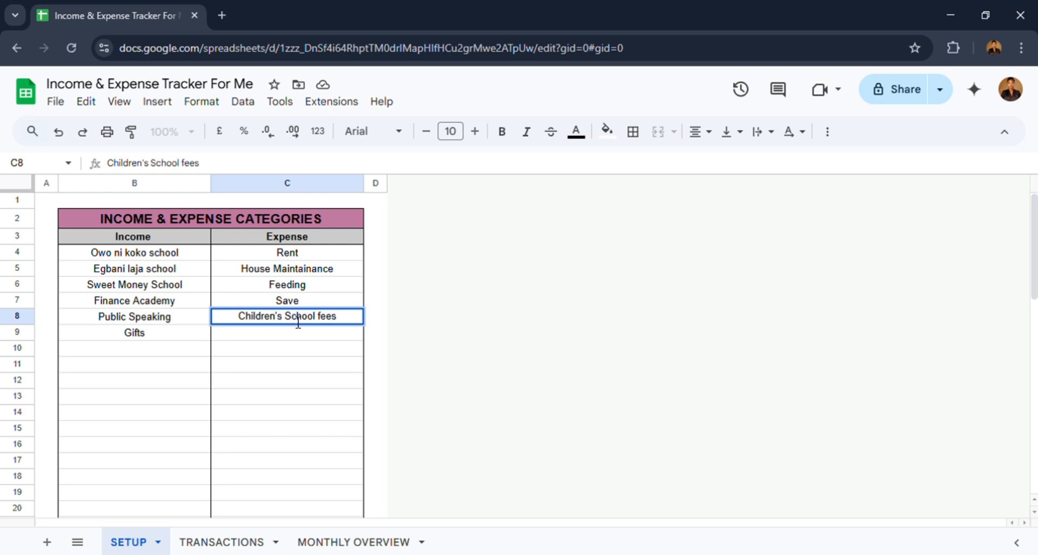
{"action": "key", "text": "Right"}
{"action": "key", "text": "Right"}
{"action": "key", "text": "Right"}
{"action": "key", "text": "Right"}
{"action": "key", "text": "Right"}
{"action": "key", "text": "Right"}
{"action": "key", "text": "Delete"}
{"action": "type", "text": "F"}
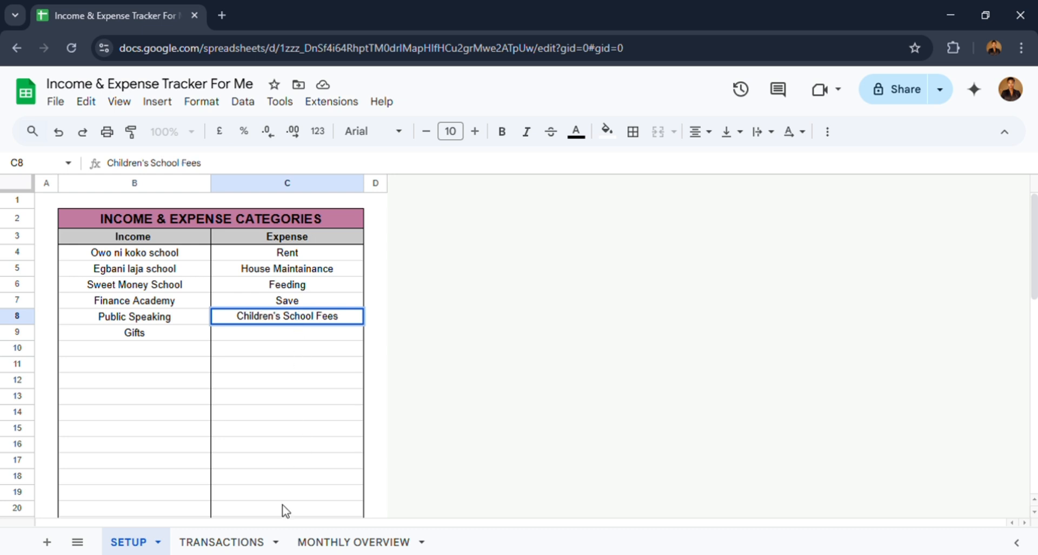
{"action": "left_click", "coordinate": [247, 545]}
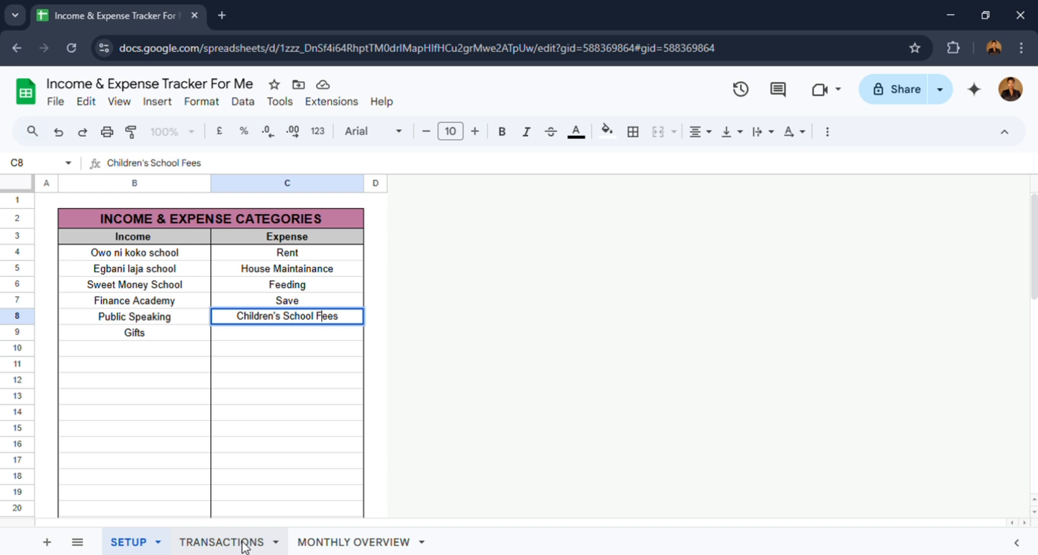
{"action": "left_click", "coordinate": [244, 546]}
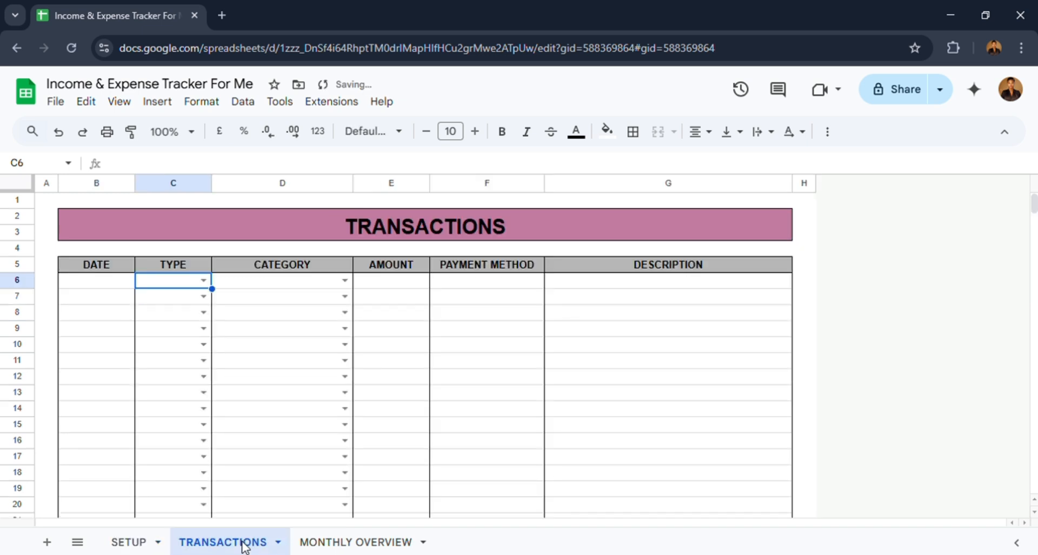
- Try hiding the SETUP sheet, and unhide it after viewing the MONTHLY OVERVIEW and TRANSACTIONS sheets
{"action": "left_click", "coordinate": [134, 544]}
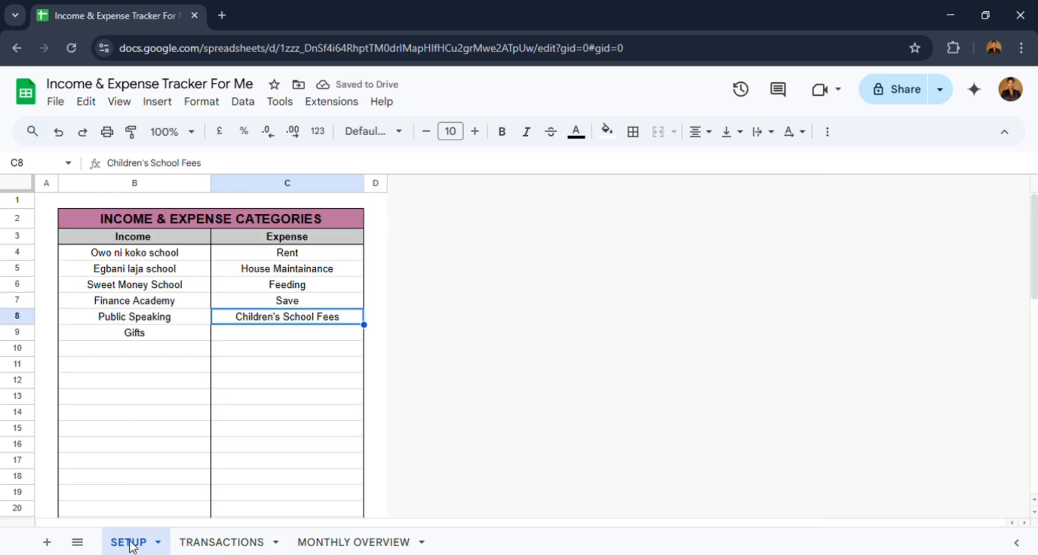
{"action": "right_click", "coordinate": [132, 544]}
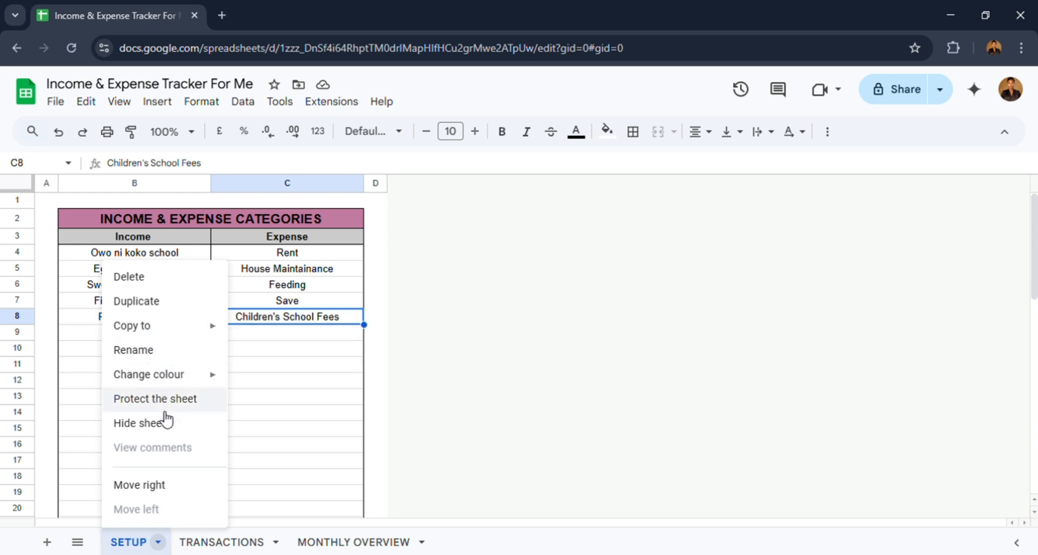
{"action": "left_click", "coordinate": [162, 424]}
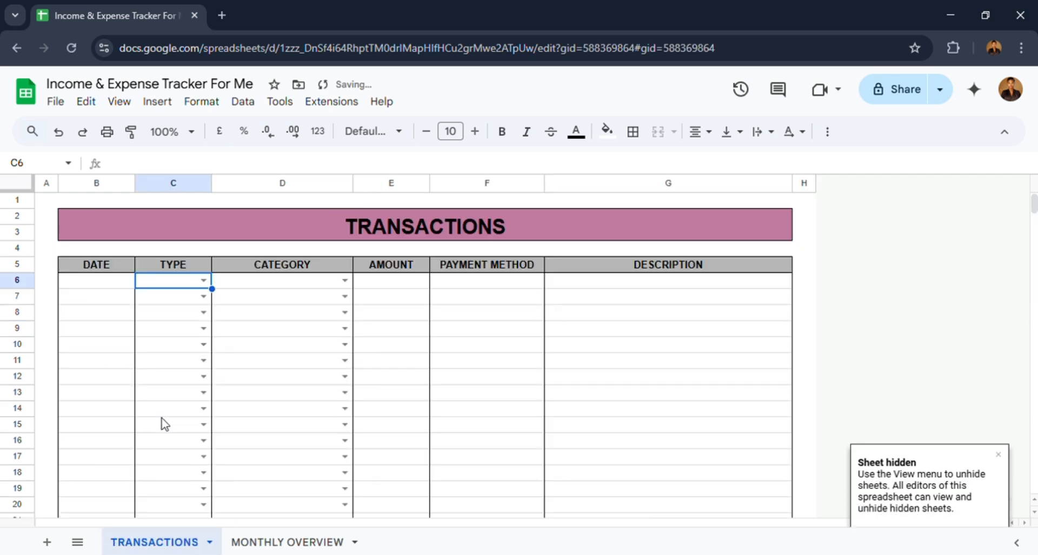
{"action": "left_click", "coordinate": [287, 543]}
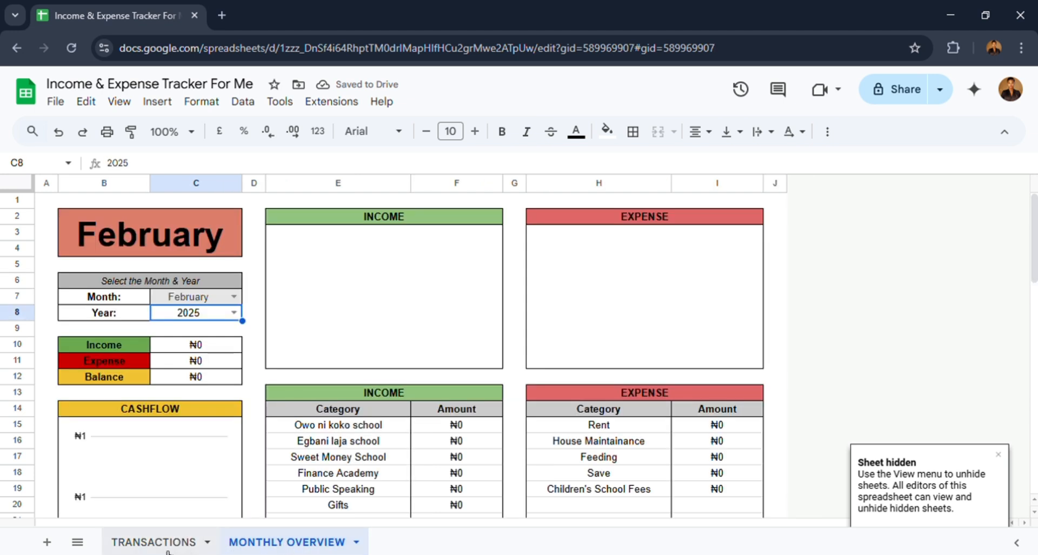
{"action": "left_click", "coordinate": [154, 542]}
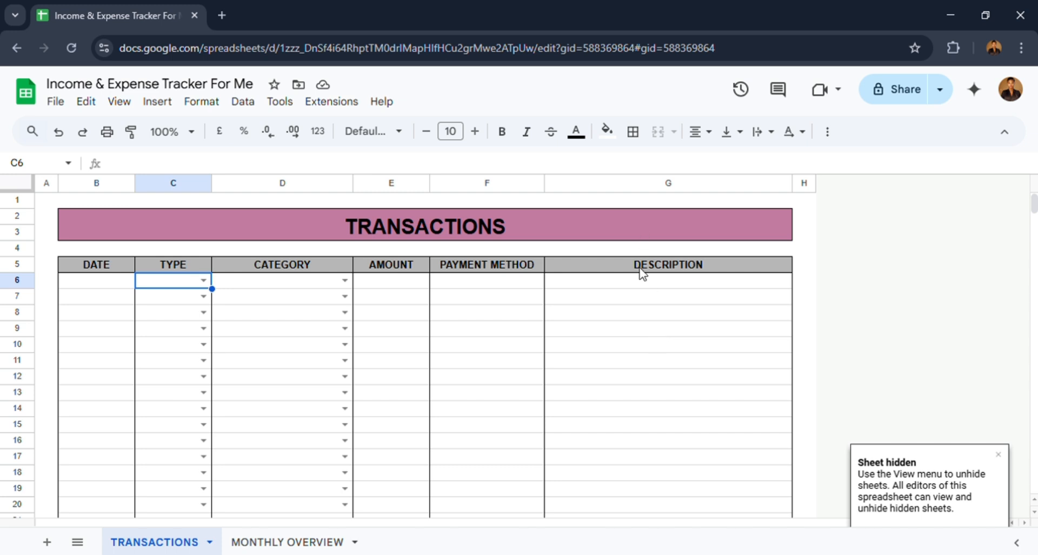
{"action": "left_click", "coordinate": [78, 542]}
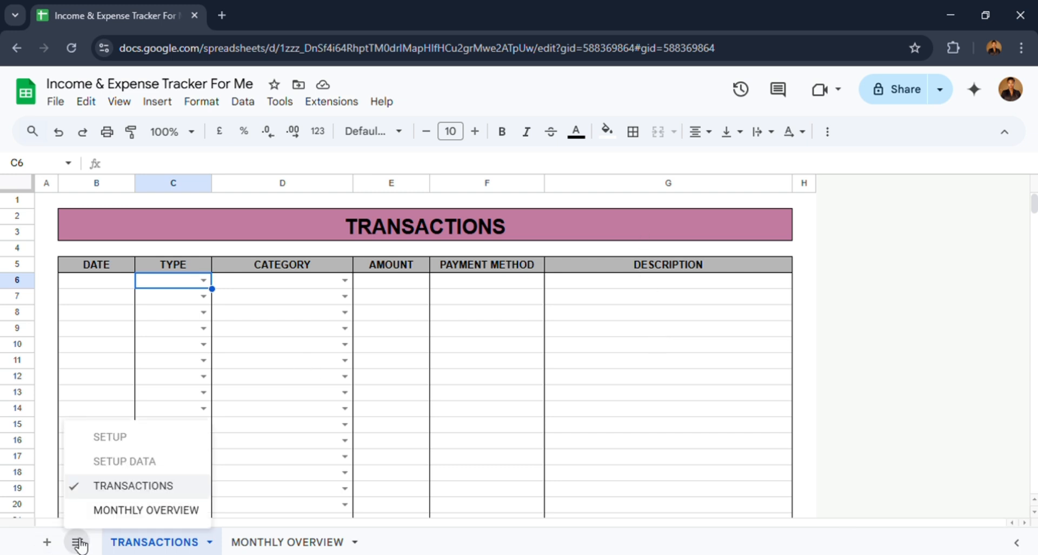
{"action": "left_click", "coordinate": [117, 439]}
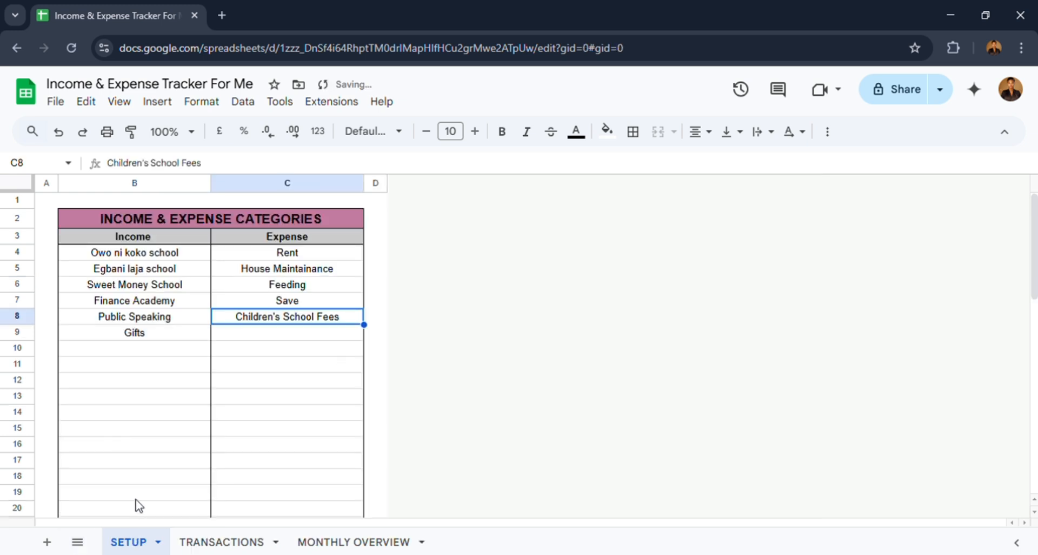
- On the TRANSACTIONS sheet, set the date of the first transaction in B6 to 1 May 2025
{"action": "left_click", "coordinate": [195, 540]}
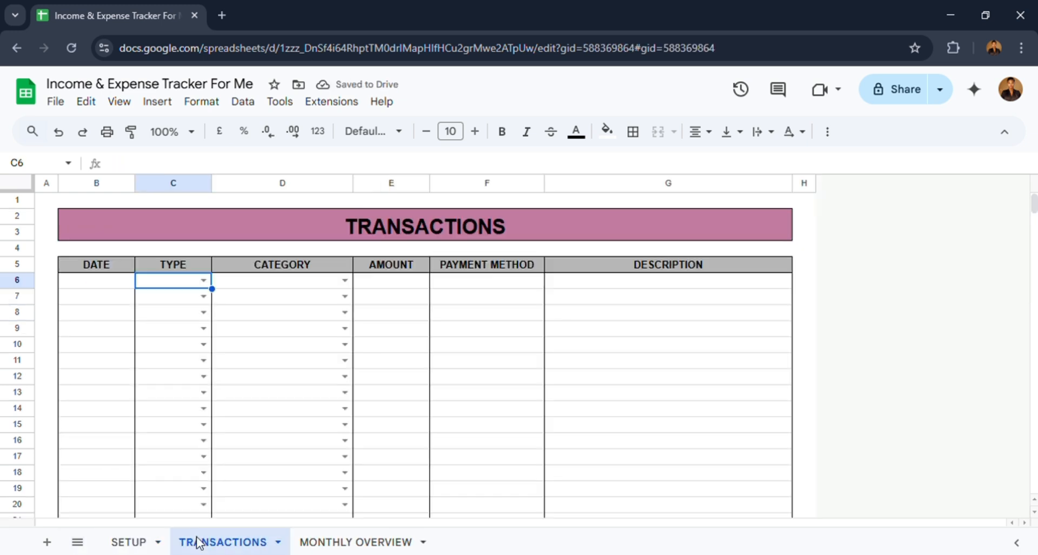
{"action": "left_click", "coordinate": [119, 290]}
{"action": "double_click", "coordinate": [124, 289]}
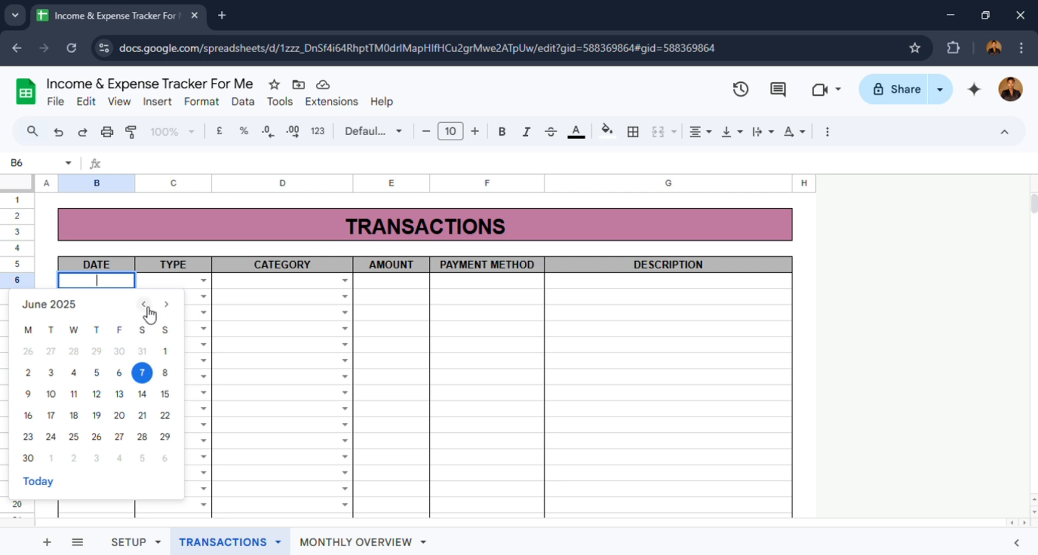
{"action": "left_click", "coordinate": [145, 305]}
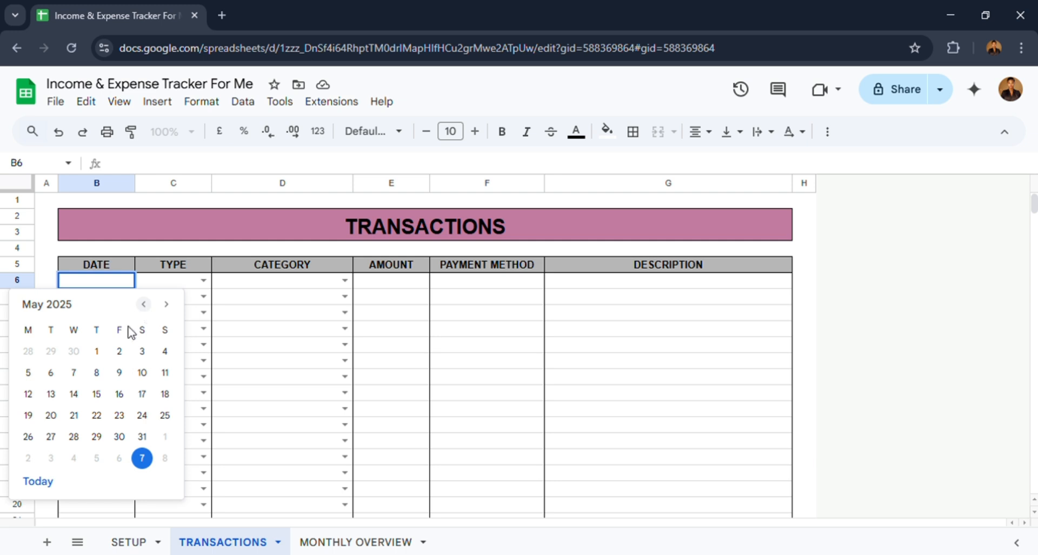
{"action": "left_click", "coordinate": [99, 351]}
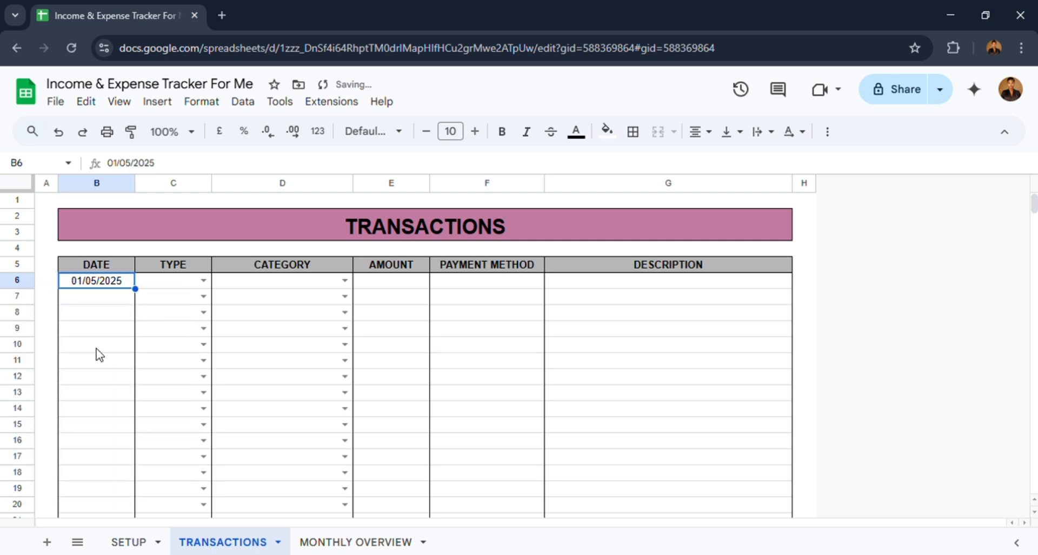
- Set the first transaction's type to Income and its category to "Owo ni koko school" in row 6
{"action": "left_click", "coordinate": [203, 280]}
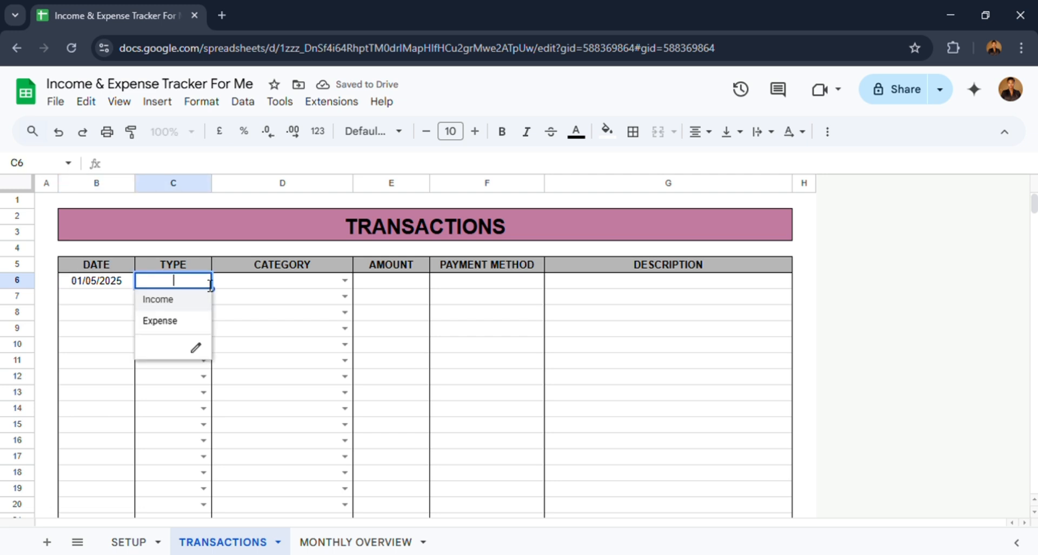
{"action": "left_click", "coordinate": [190, 303]}
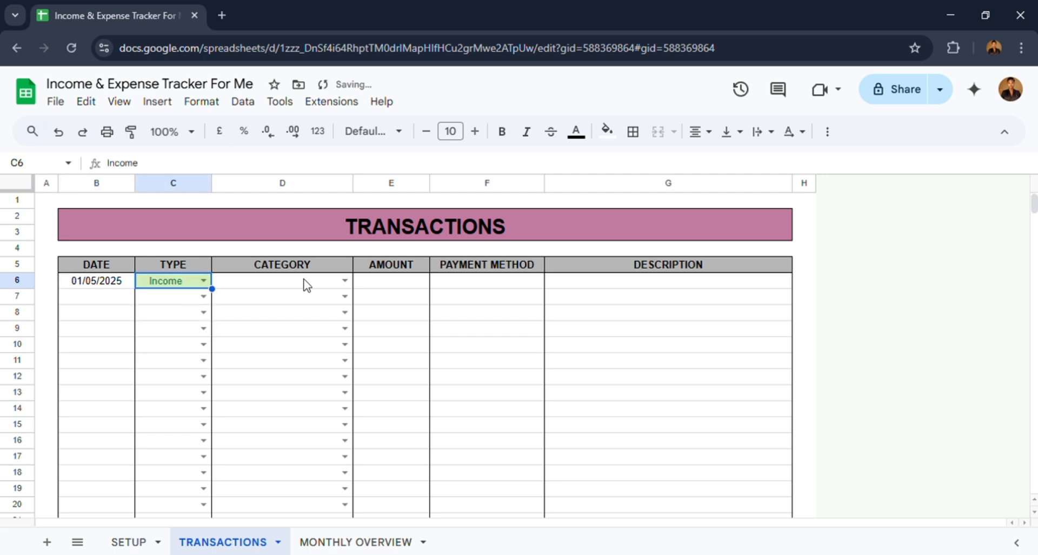
{"action": "left_click", "coordinate": [348, 281]}
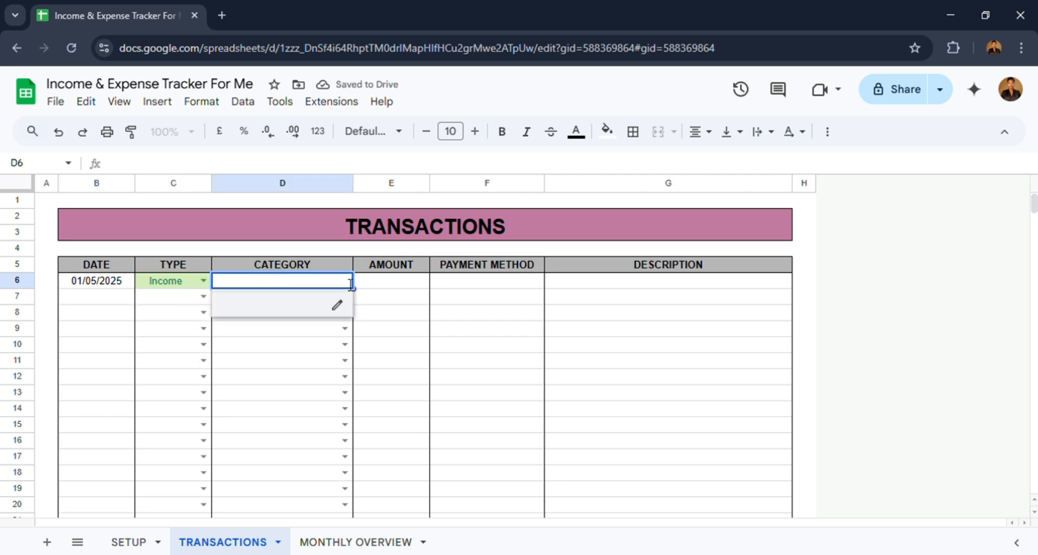
{"action": "left_click", "coordinate": [314, 329]}
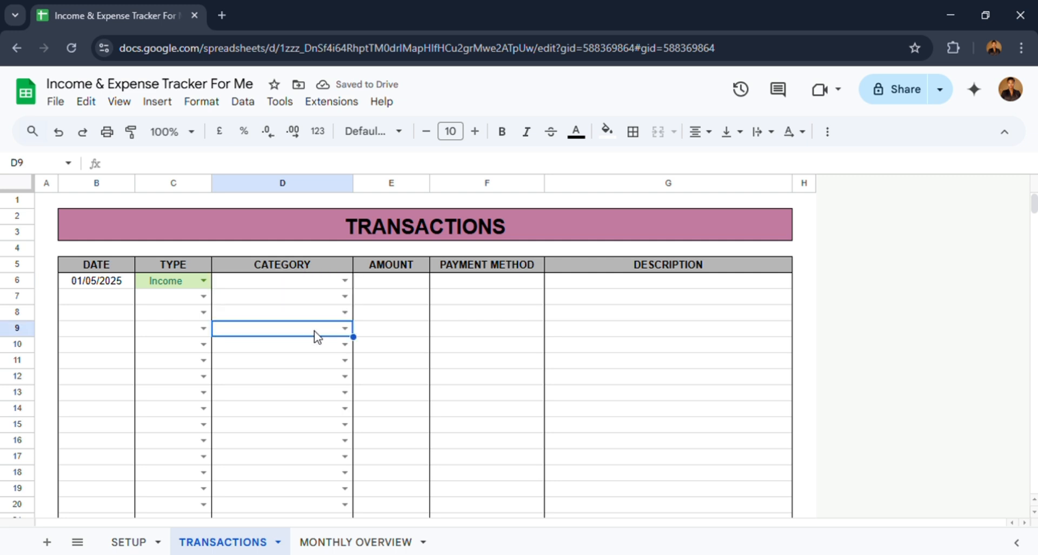
{"action": "left_click", "coordinate": [344, 280]}
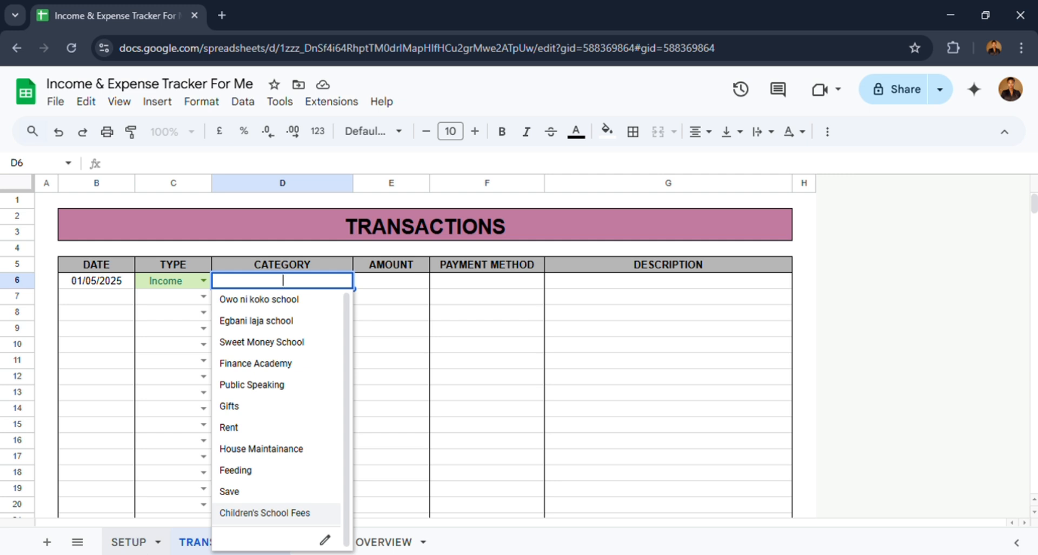
{"action": "left_click", "coordinate": [268, 299]}
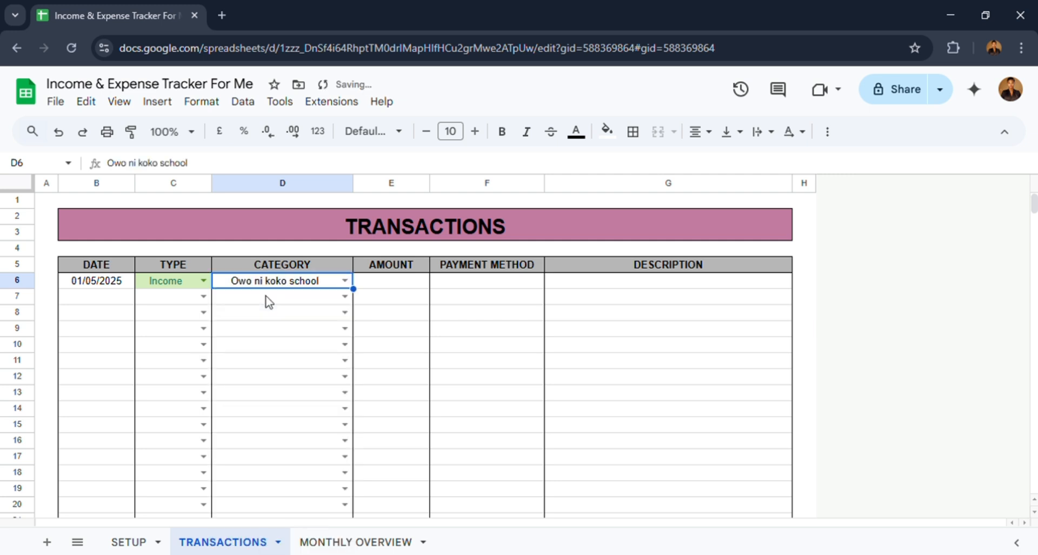
- Enter an amount of 100000 and the payment method "Cash" for the first transaction in row 6
{"action": "left_click", "coordinate": [385, 284]}
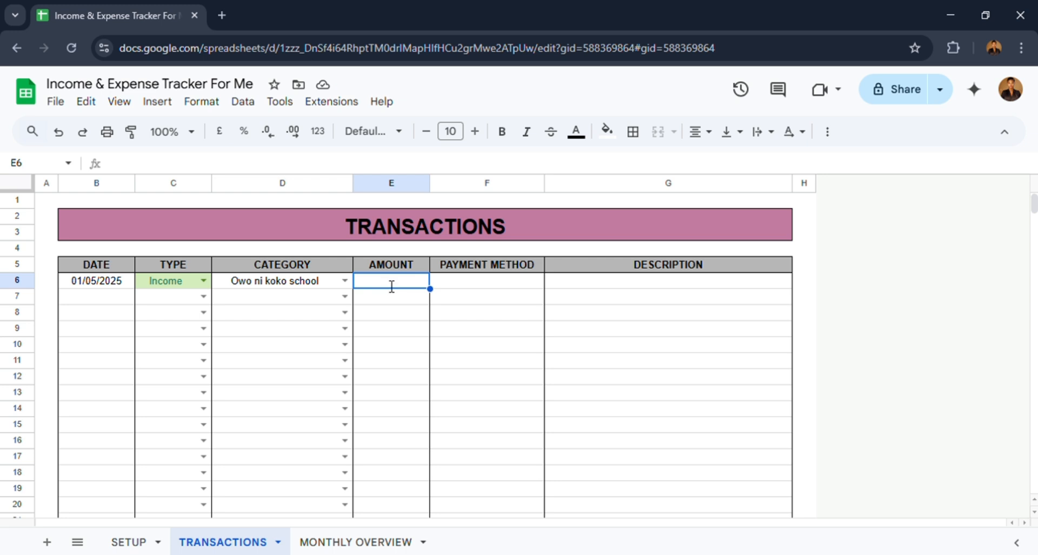
{"action": "type", "text": "100000"}
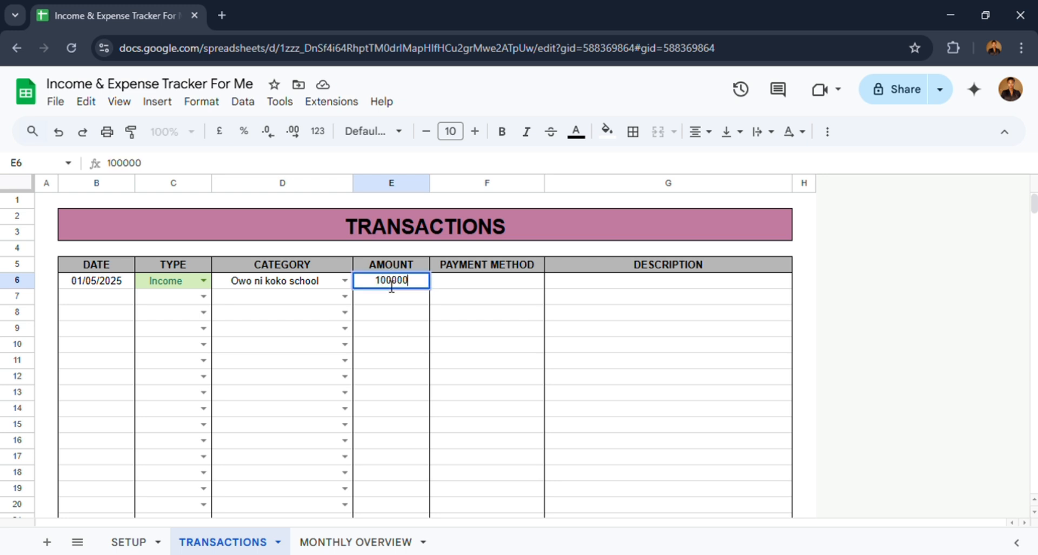
{"action": "key", "text": "Return"}
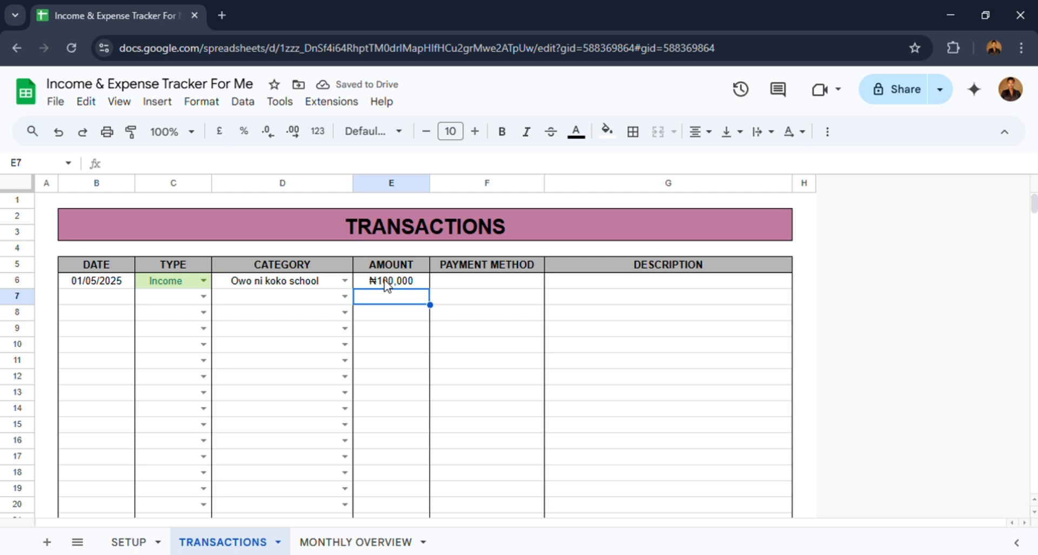
{"action": "left_click", "coordinate": [511, 286]}
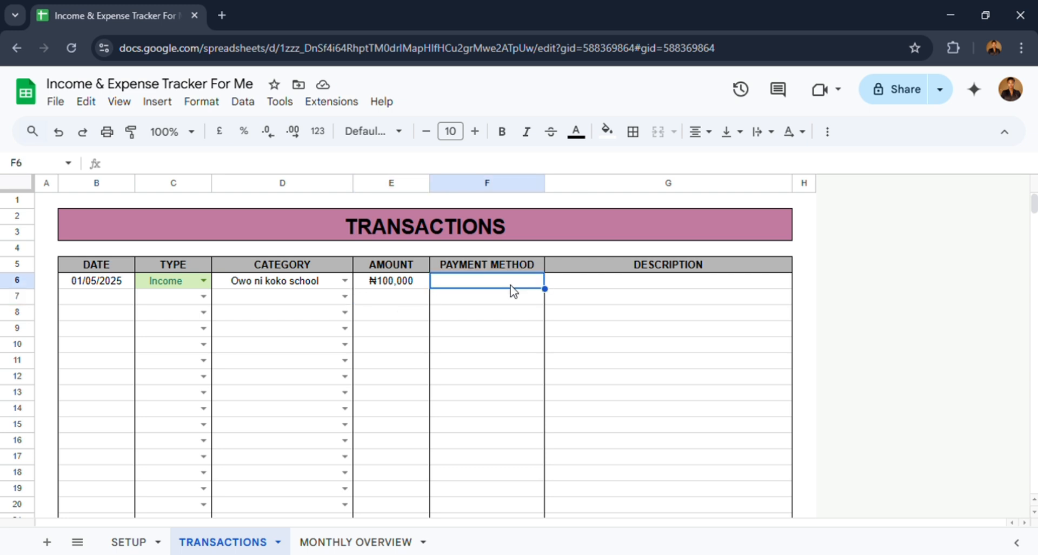
{"action": "type", "text": "Cash"}
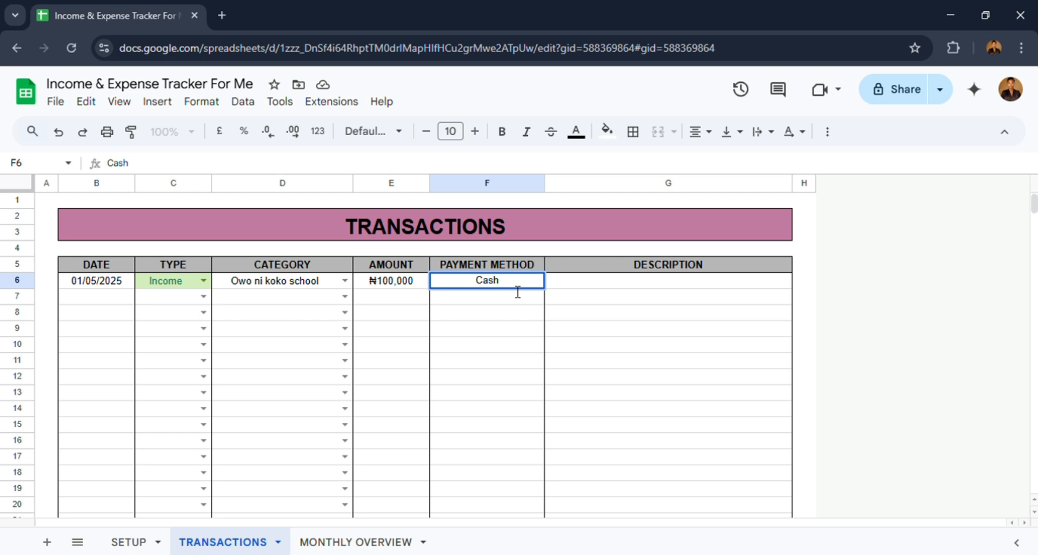
- Add the description "My salary for the month." to the first transaction in G6
{"action": "left_click", "coordinate": [616, 281]}
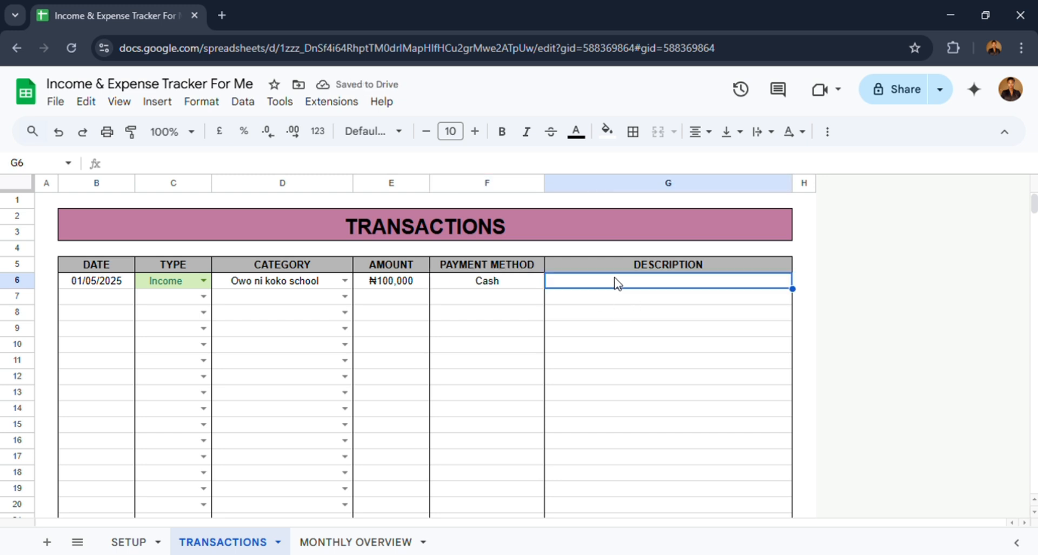
{"action": "type", "text": "My "}
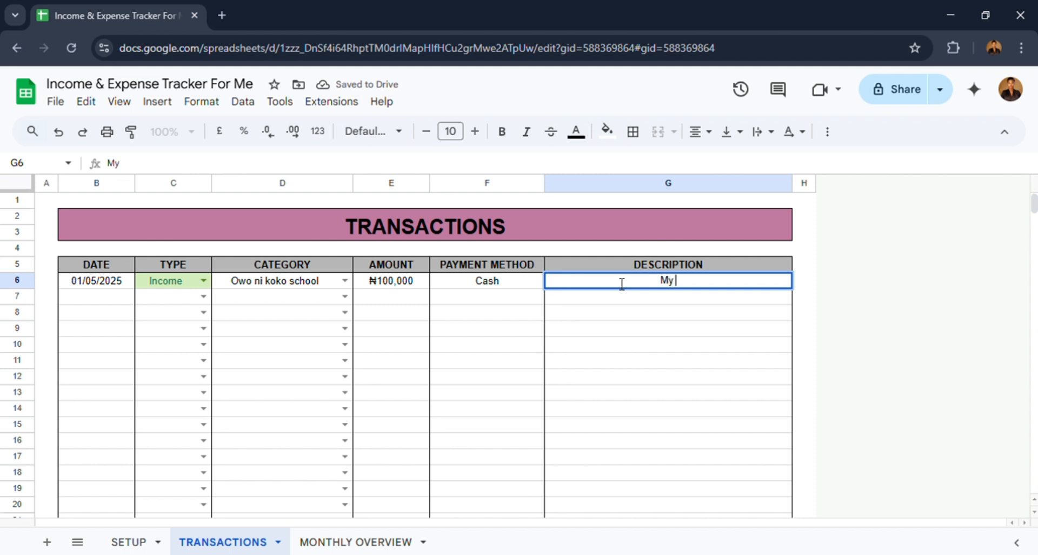
{"action": "type", "text": "salary"}
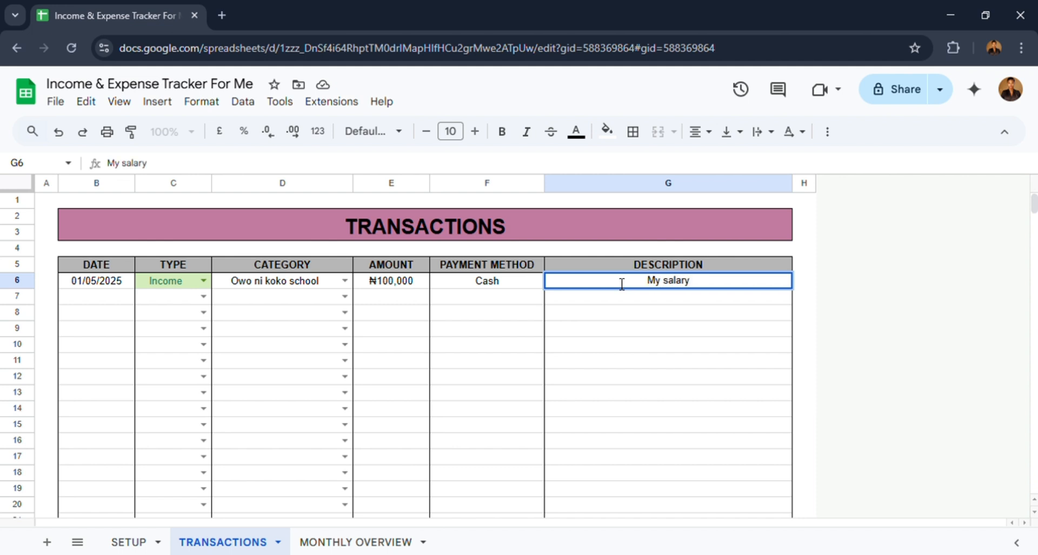
{"action": "type", "text": " for the month"}
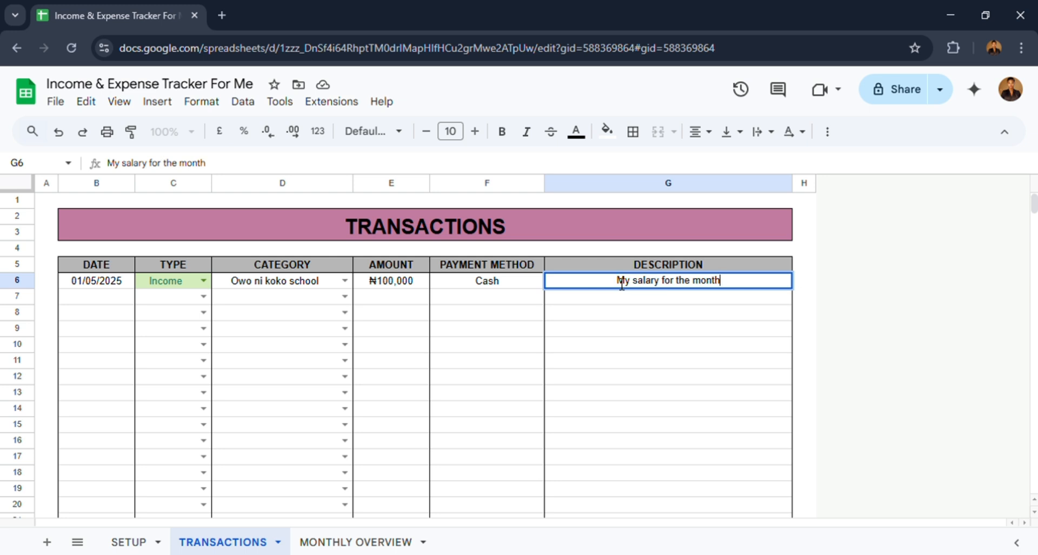
{"action": "type", "text": "."}
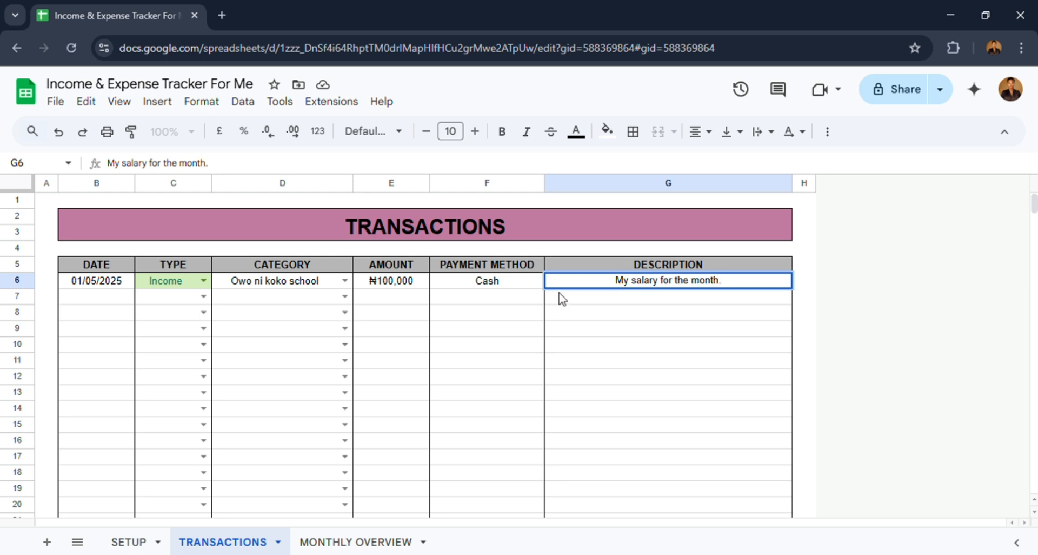
- Set the date of the second transaction in B7 to 2 May 2025
{"action": "left_click", "coordinate": [113, 294]}
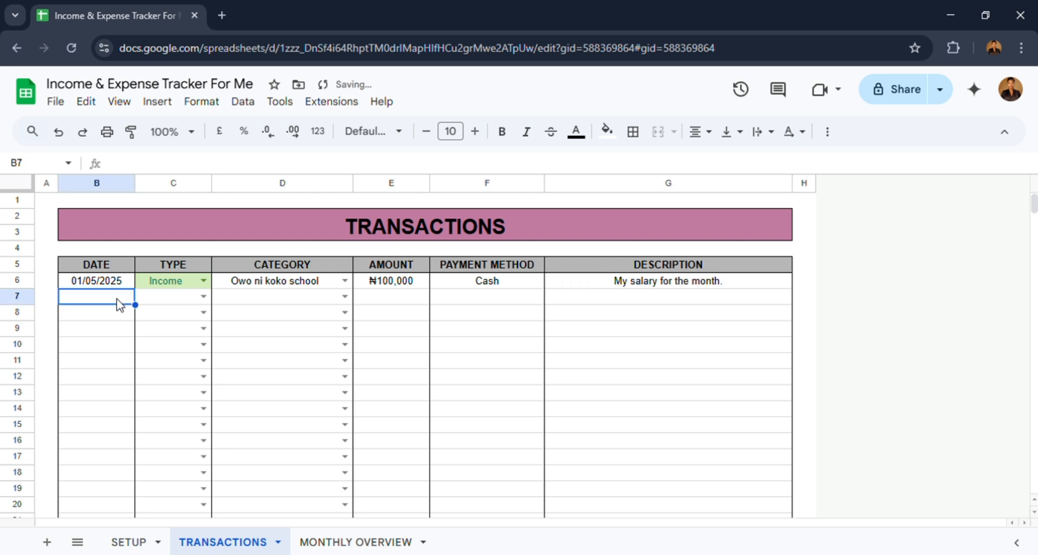
{"action": "double_click", "coordinate": [120, 300]}
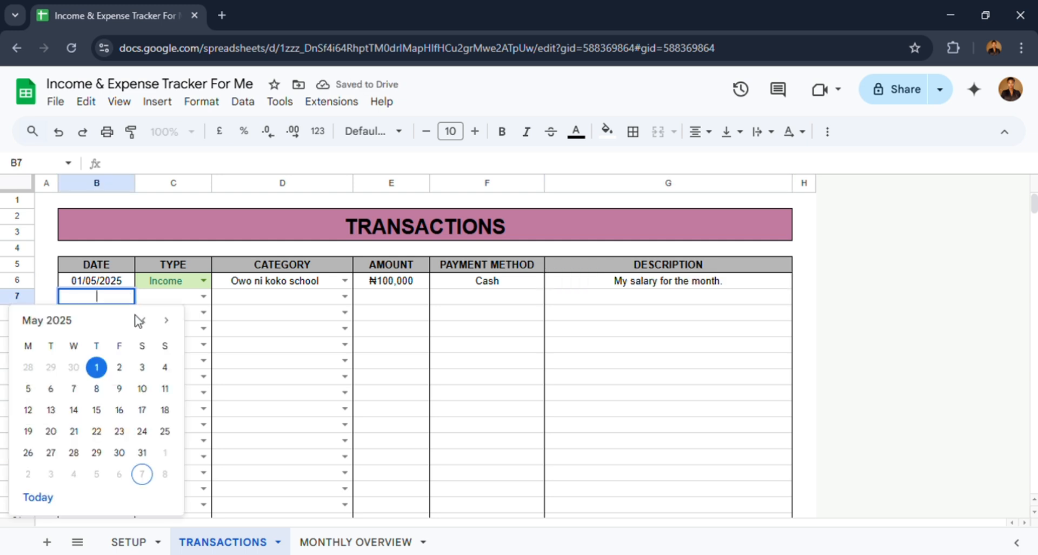
{"action": "left_click", "coordinate": [120, 367]}
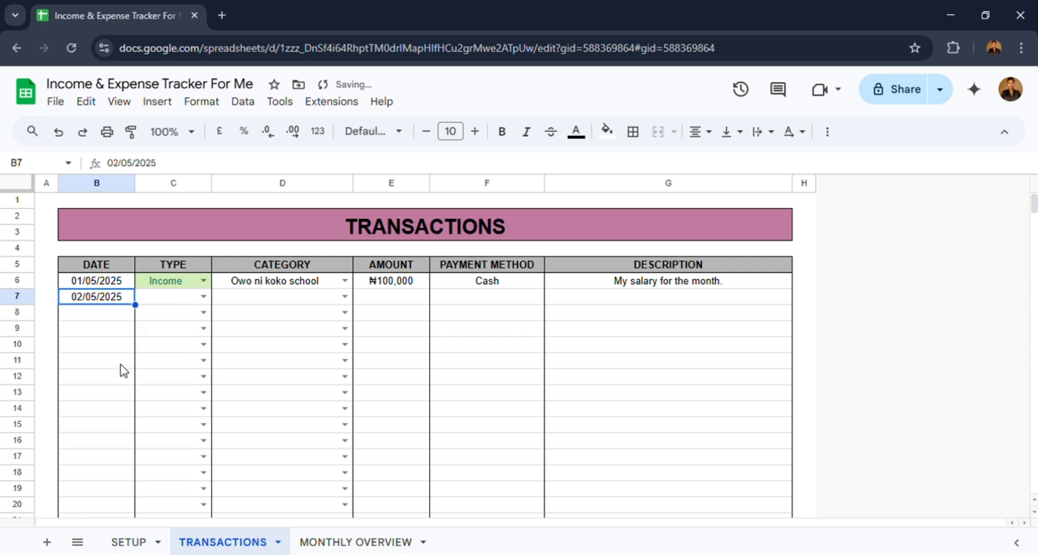
- Set the second transaction's type to Expense and its category to Rent in row 7
{"action": "left_click", "coordinate": [204, 297]}
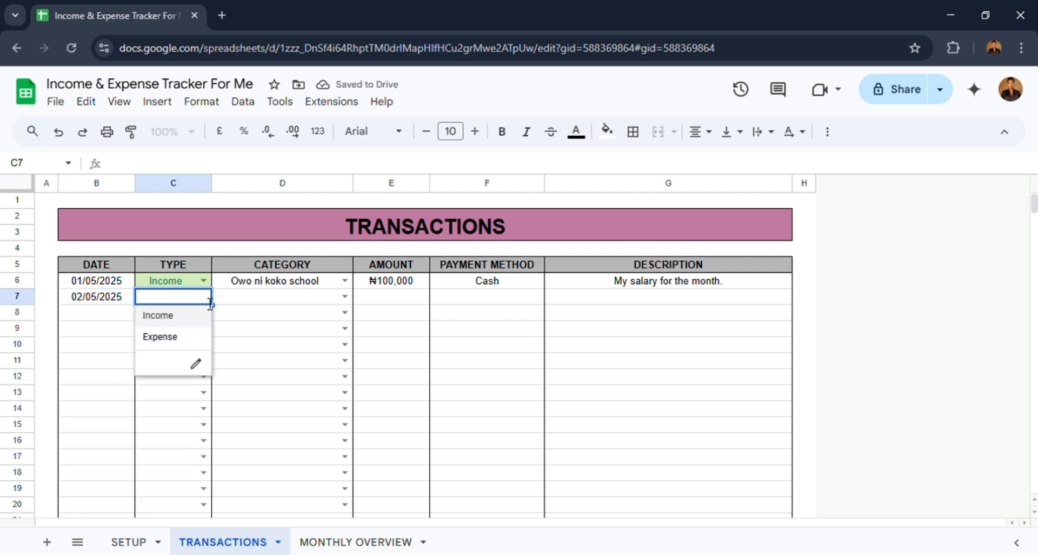
{"action": "left_click", "coordinate": [185, 337]}
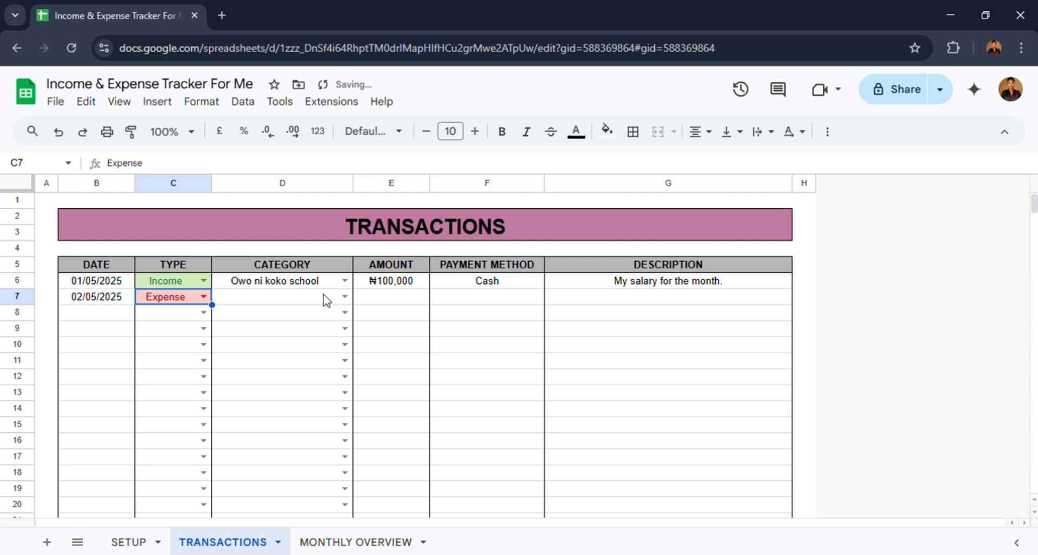
{"action": "left_click", "coordinate": [345, 296]}
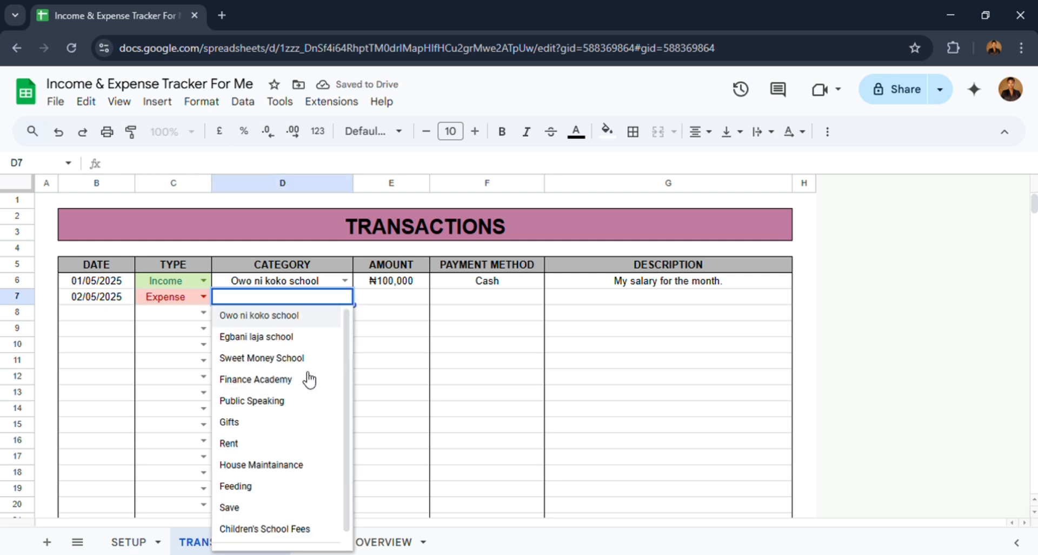
{"action": "scroll", "coordinate": [294, 446], "scroll_direction": "down", "scroll_amount": 1}
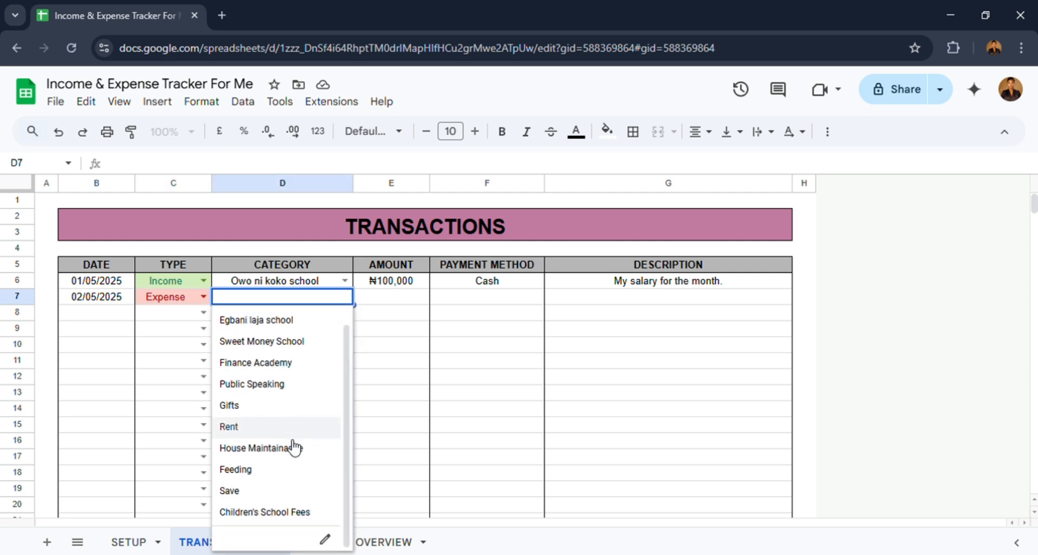
{"action": "left_click", "coordinate": [238, 427]}
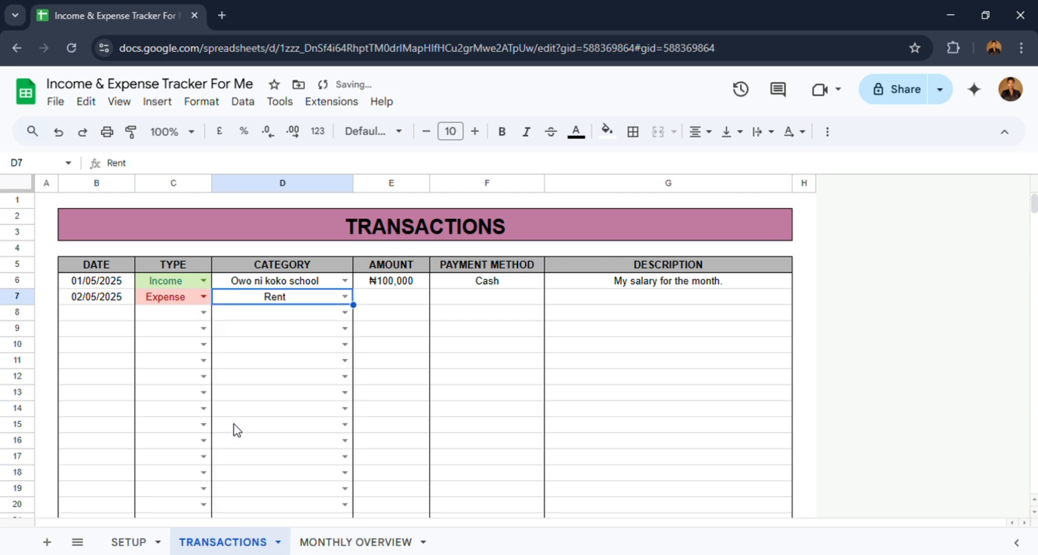
- Enter an amount of 70000 and the payment method "Gt Bank" for the rent expense in row 7
{"action": "left_click", "coordinate": [398, 299]}
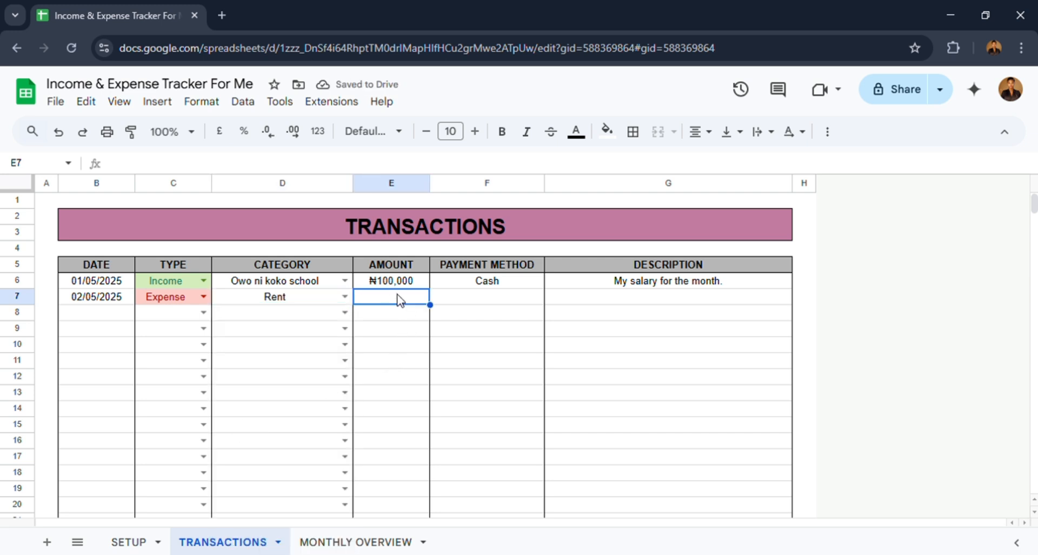
{"action": "type", "text": "70000"}
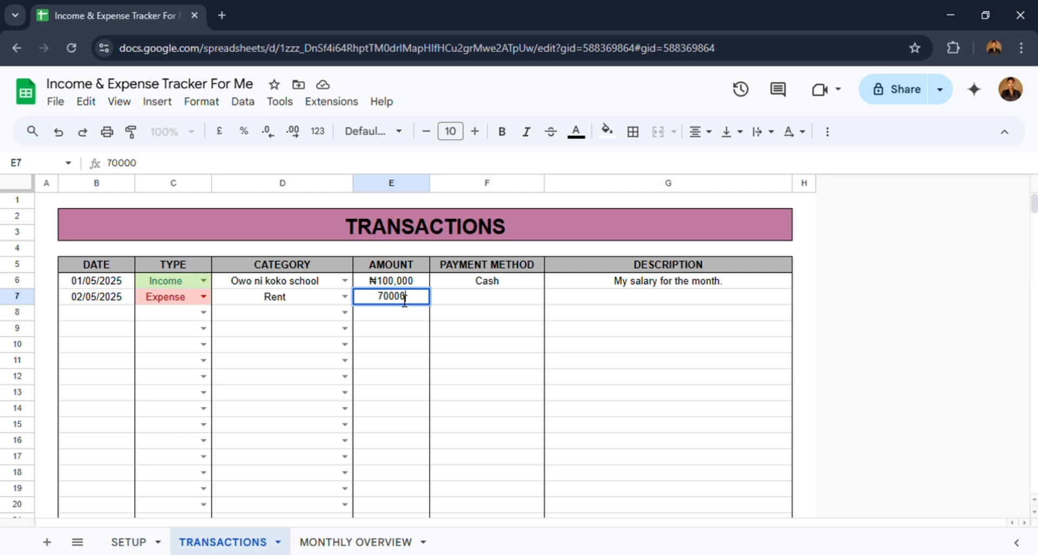
{"action": "key", "text": "Return"}
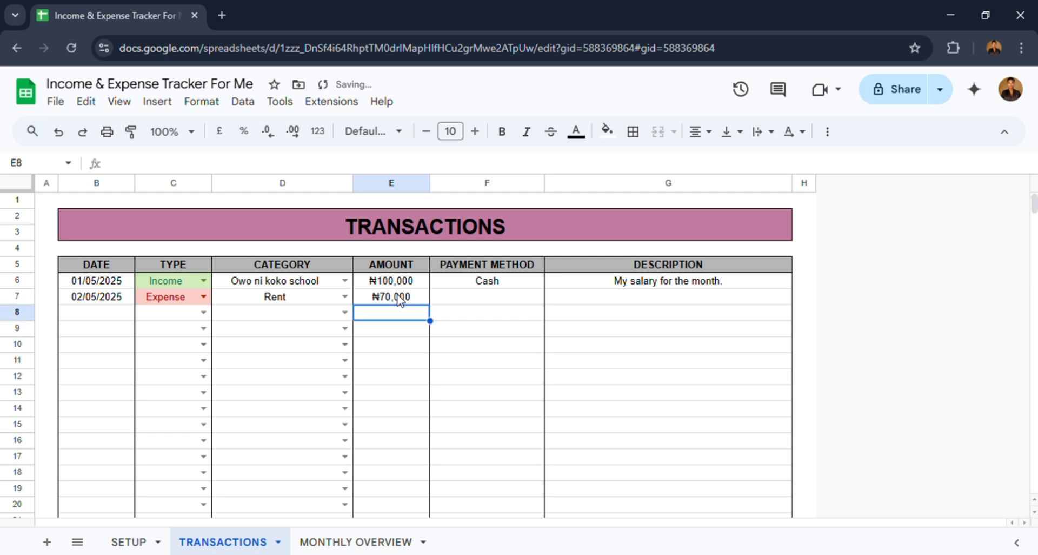
{"action": "left_click", "coordinate": [462, 297]}
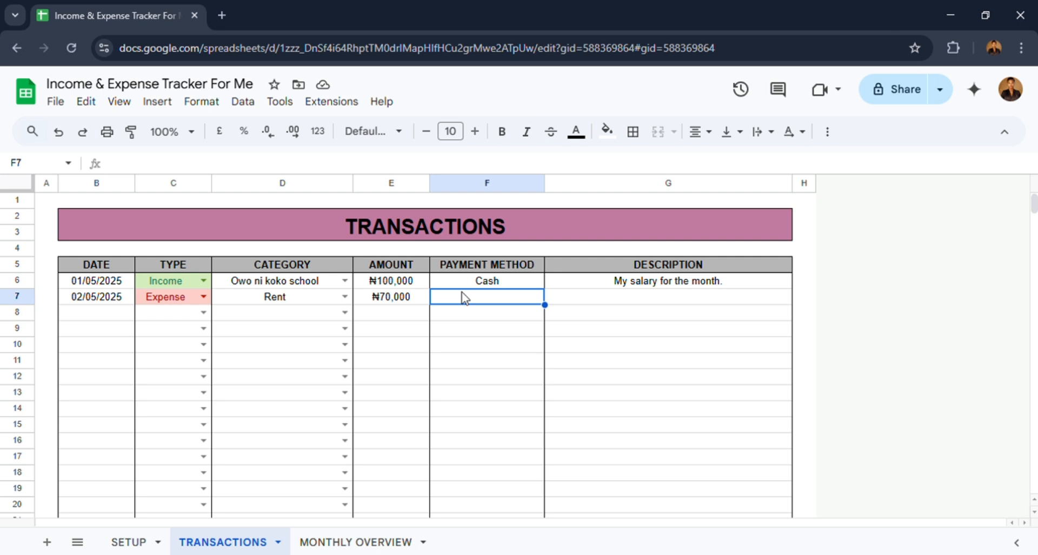
{"action": "type", "text": "Gt"}
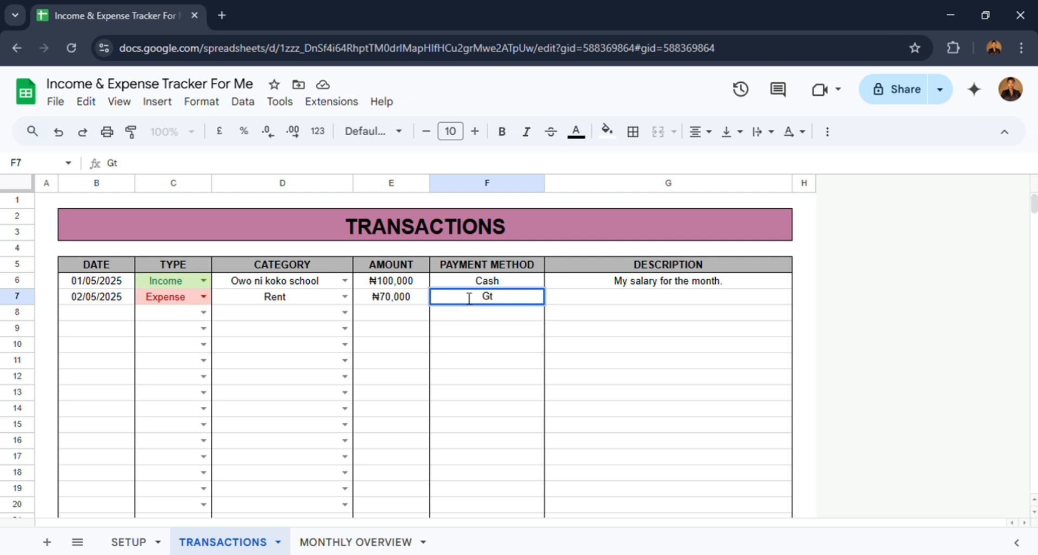
{"action": "type", "text": " Bank"}
{"action": "left_click", "coordinate": [674, 301]}
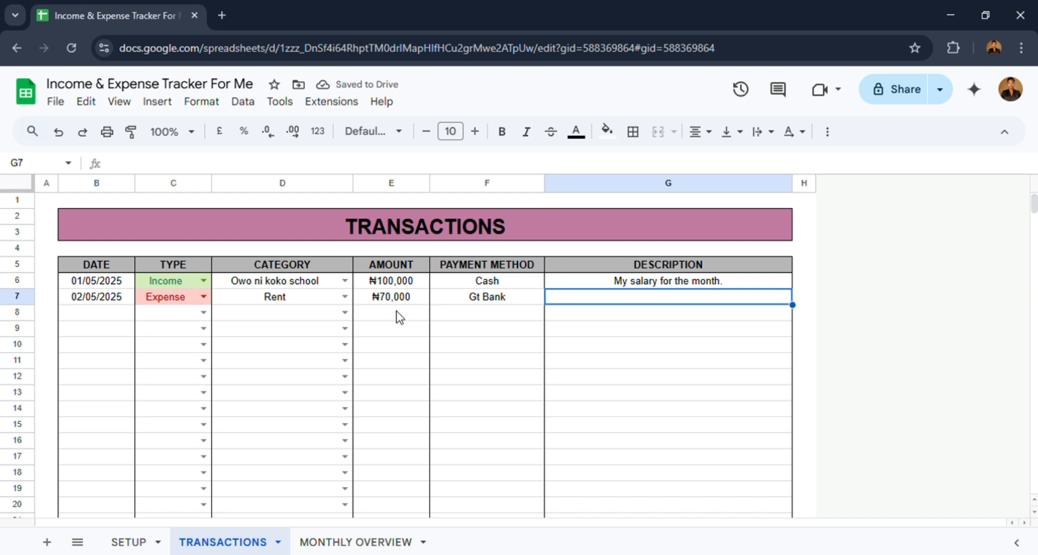
- Set the date of the third transaction in B8 to 3 May 2025
{"action": "left_click", "coordinate": [100, 318]}
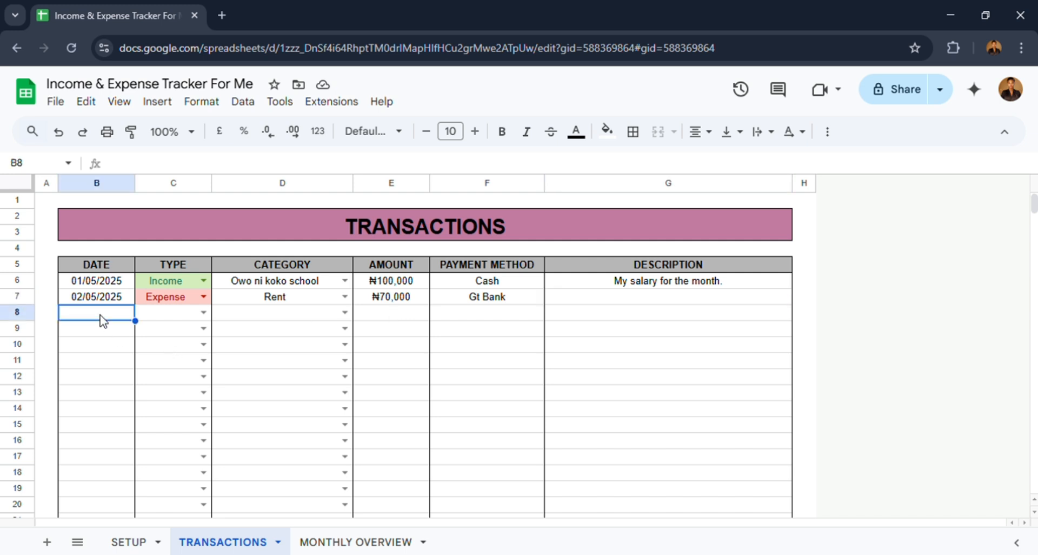
{"action": "double_click", "coordinate": [105, 319]}
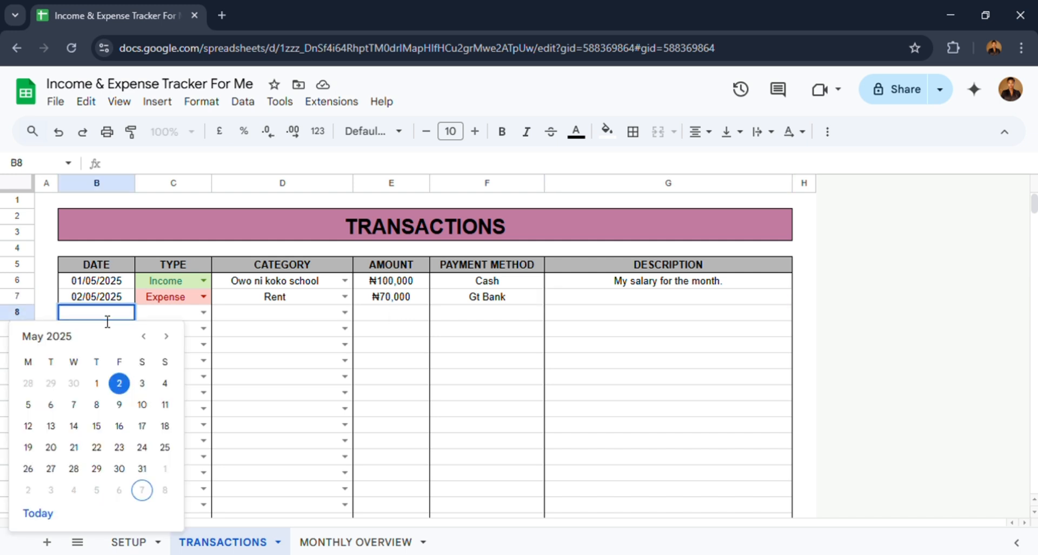
{"action": "left_click", "coordinate": [142, 384]}
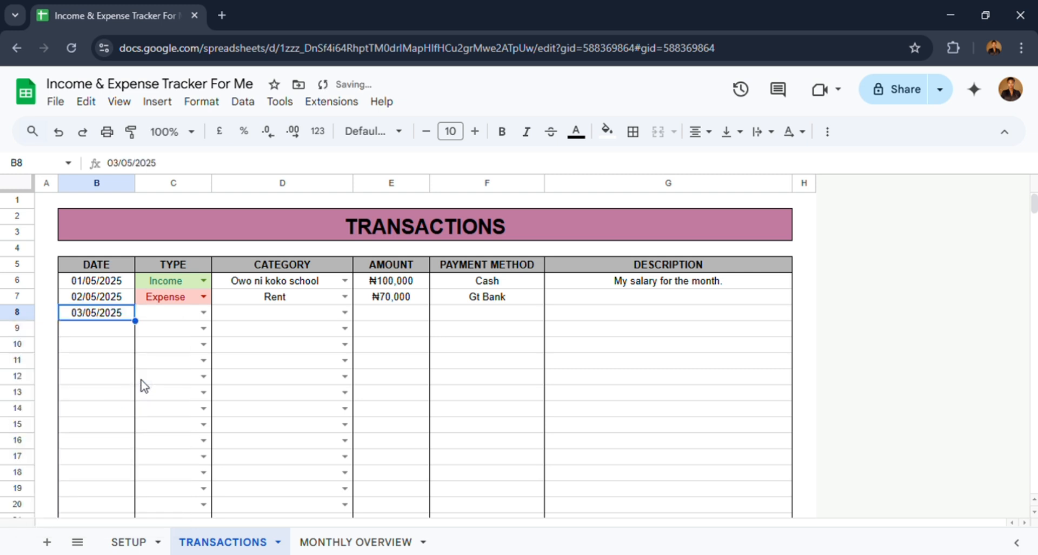
- Set the third transaction's type to Income and its category to "Sweet Money School" in row 8
{"action": "left_click", "coordinate": [203, 312]}
{"action": "left_click", "coordinate": [184, 336]}
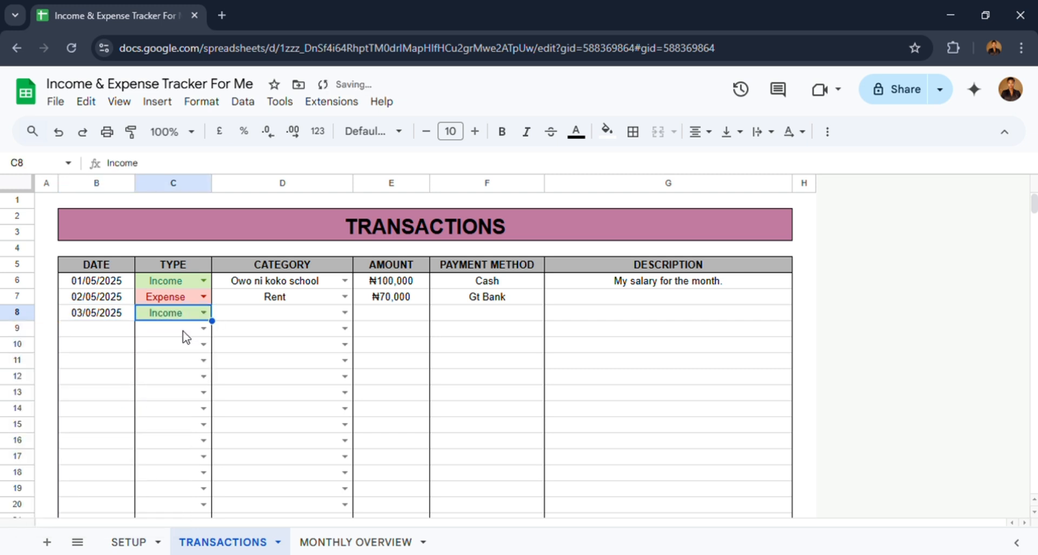
{"action": "left_click", "coordinate": [344, 313]}
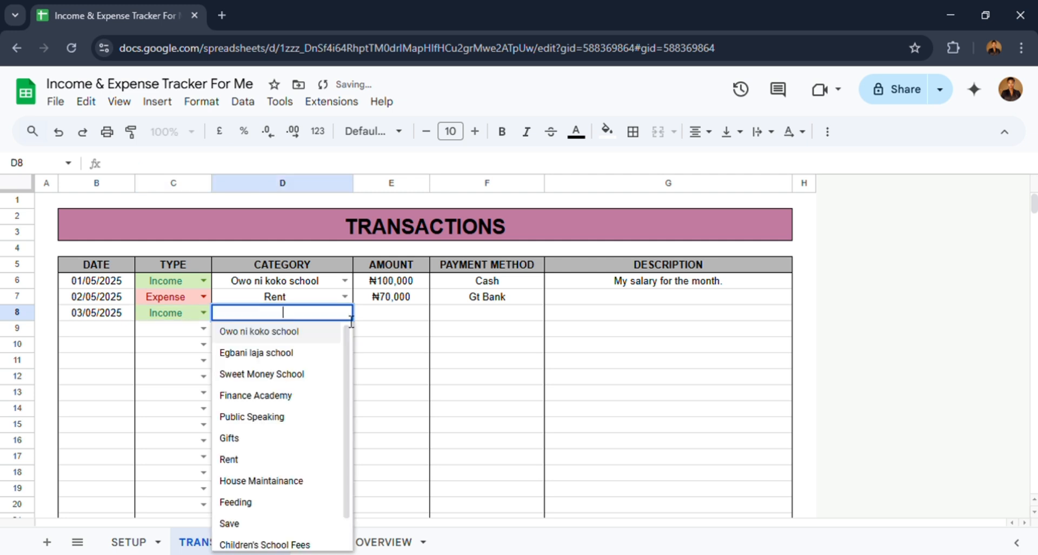
{"action": "left_click", "coordinate": [282, 374]}
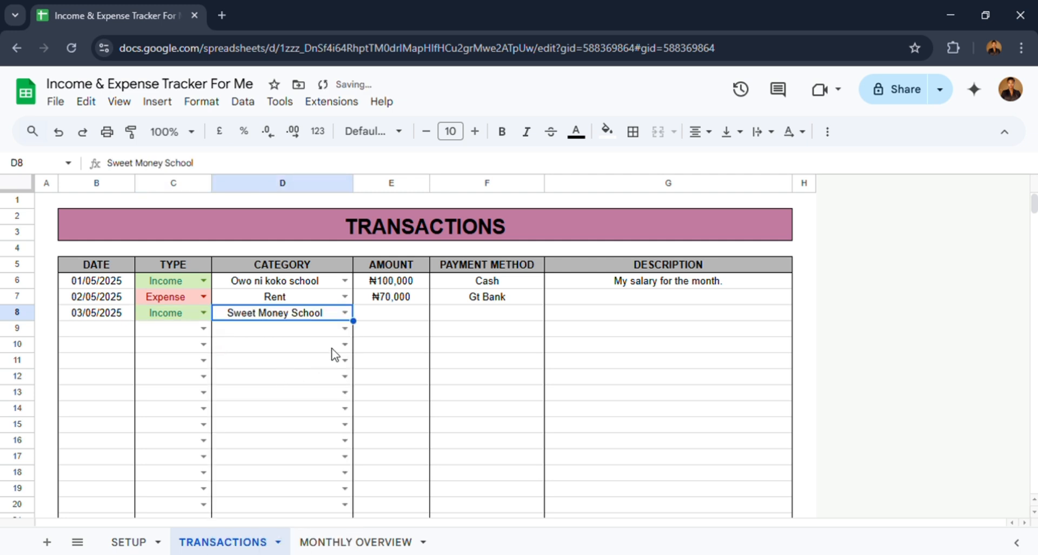
- Enter an amount of 300000 and the payment method "Zenith Bank" for the Sweet Money School income in row 8
{"action": "left_click", "coordinate": [390, 317]}
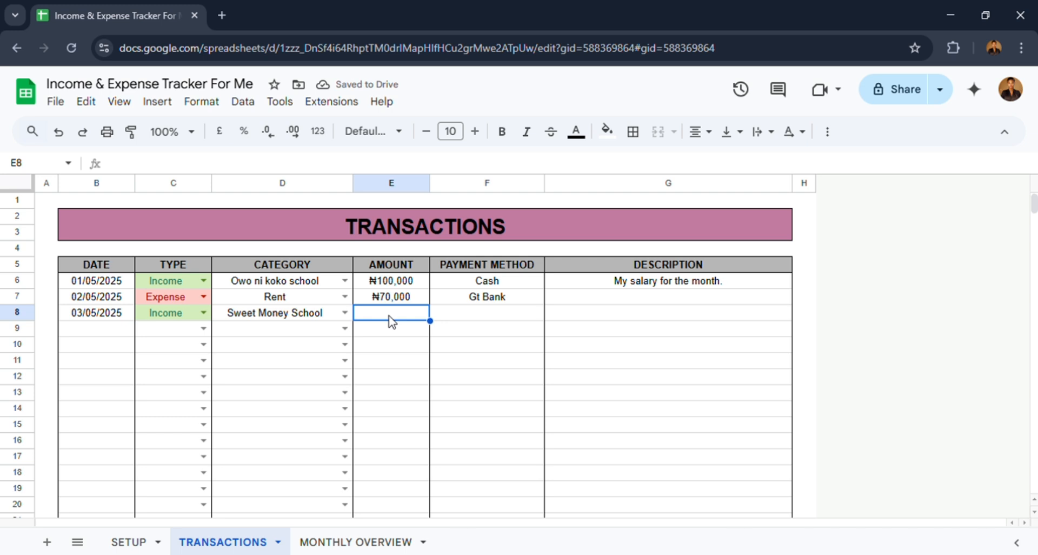
{"action": "type", "text": "30000"}
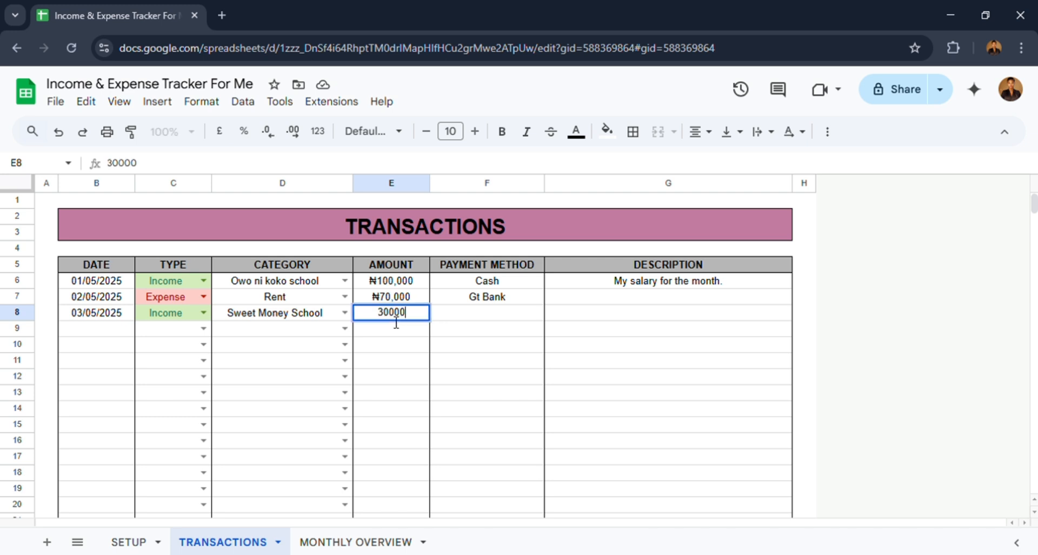
{"action": "type", "text": "0"}
{"action": "key", "text": "Return"}
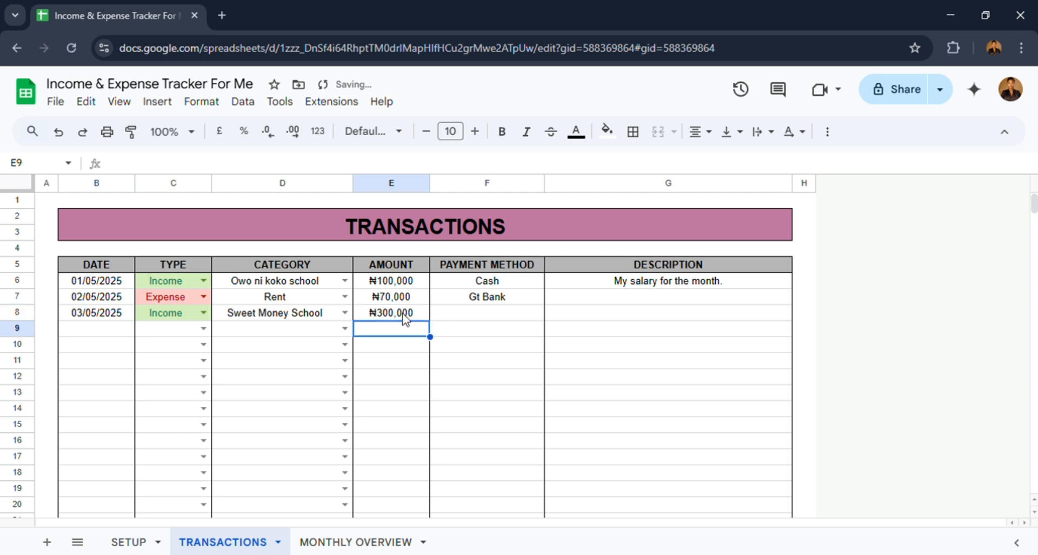
{"action": "left_click", "coordinate": [483, 313]}
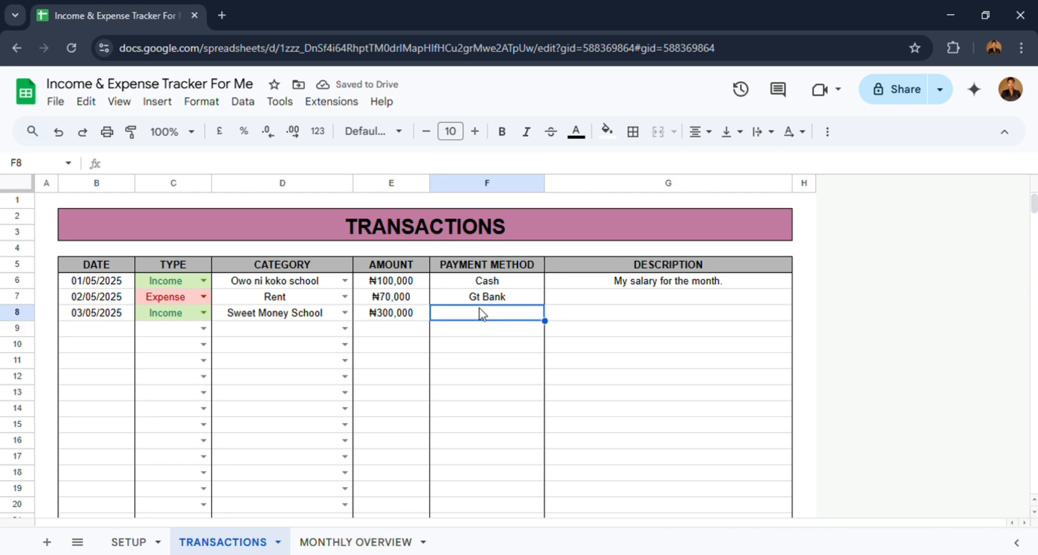
{"action": "type", "text": "Zenith"}
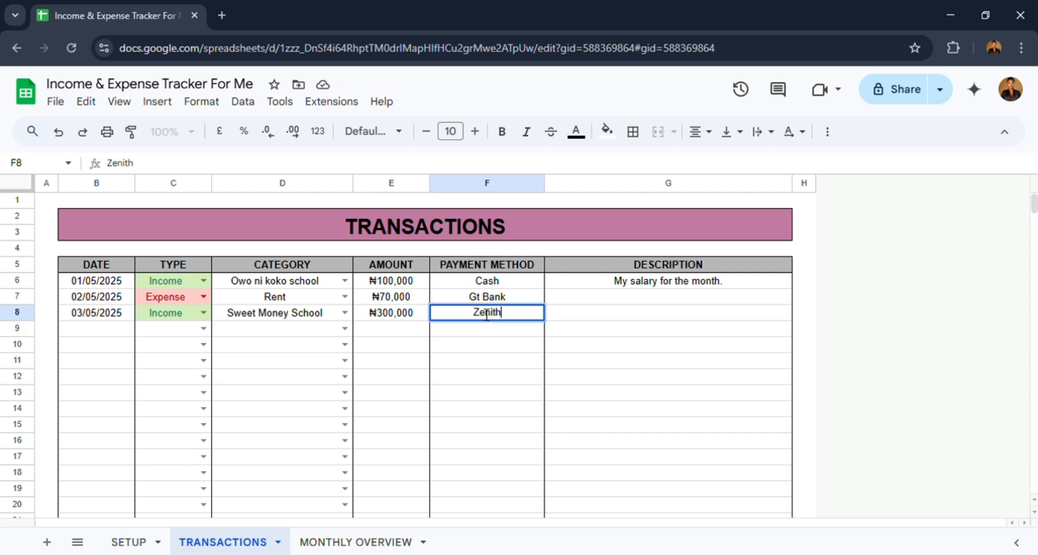
{"action": "type", "text": " Bank"}
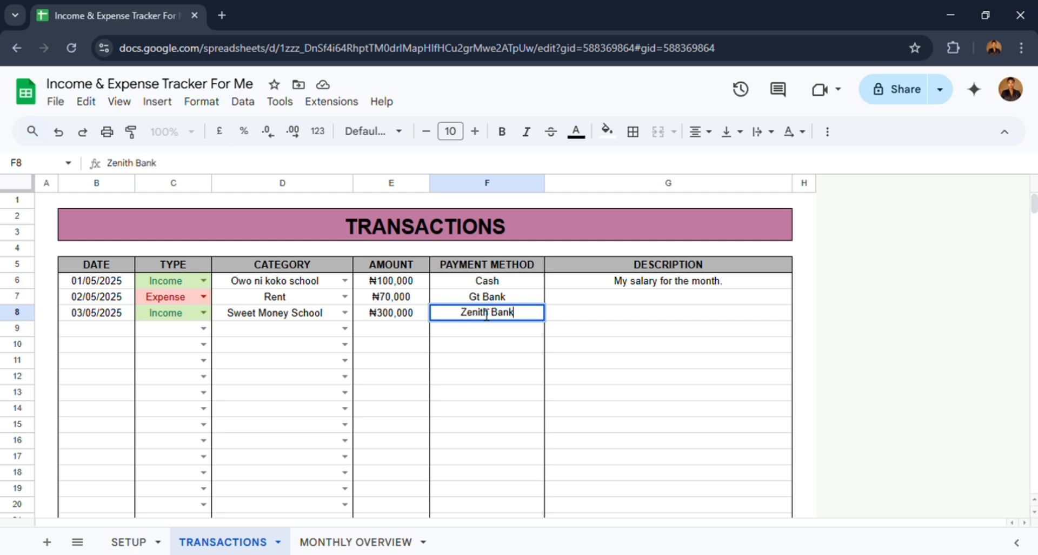
{"action": "left_click", "coordinate": [606, 315]}
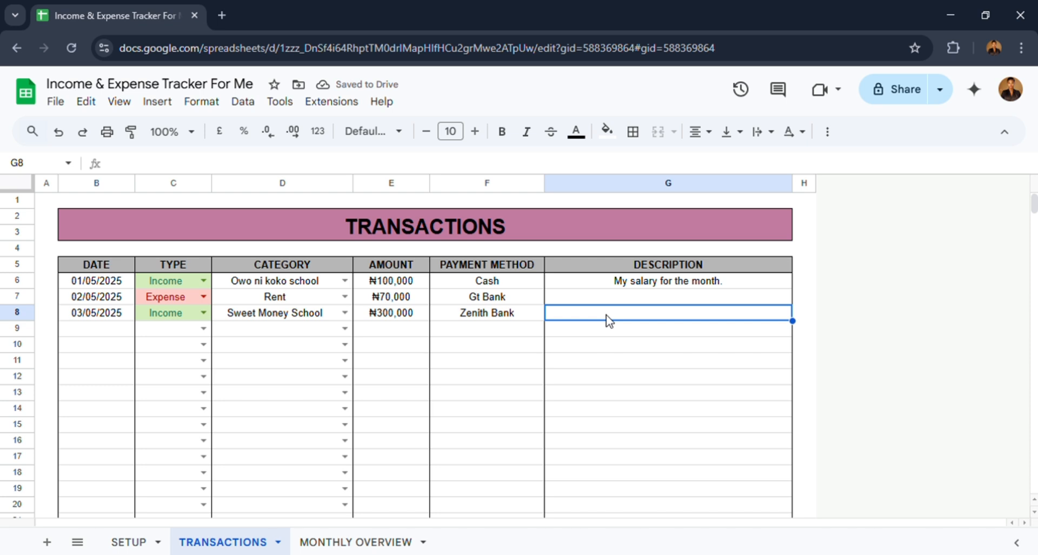
- Set the date of the fourth transaction in B9 to 7 June 2025
{"action": "left_click", "coordinate": [101, 334]}
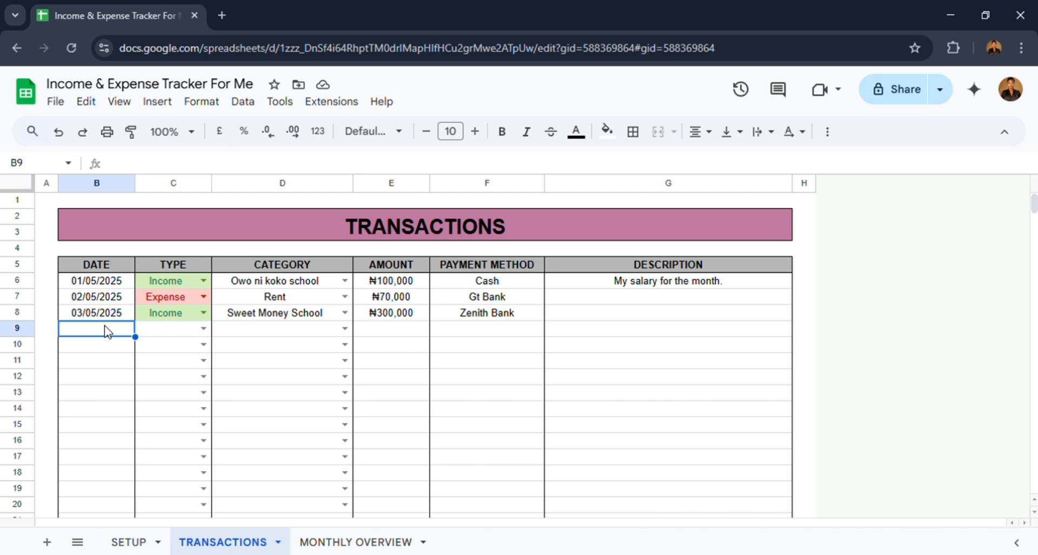
{"action": "double_click", "coordinate": [110, 330]}
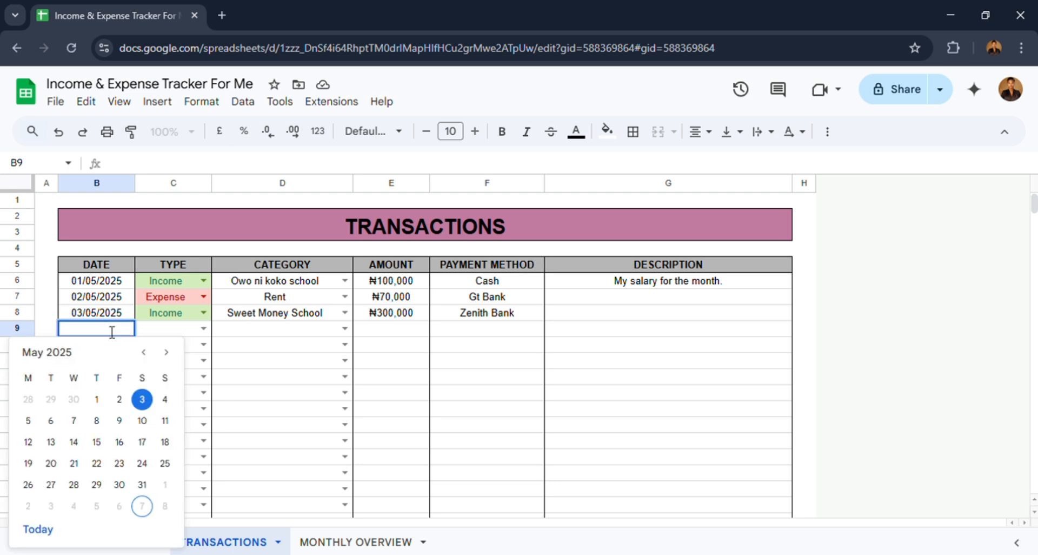
{"action": "left_click", "coordinate": [167, 353]}
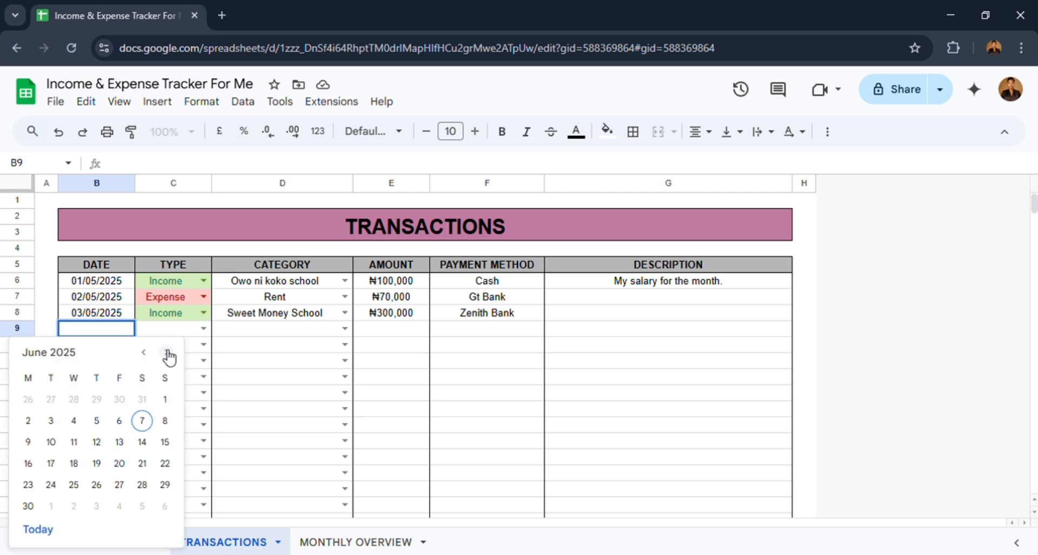
{"action": "left_click", "coordinate": [143, 421]}
- Set the fourth transaction's type to Income and its category to Public Speaking in row 9
{"action": "left_click", "coordinate": [204, 330]}
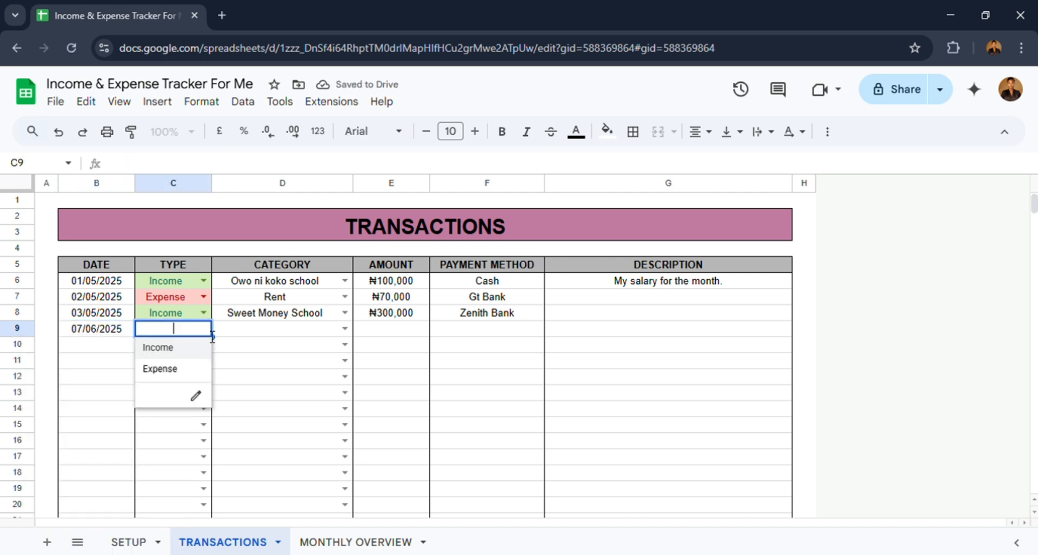
{"action": "left_click", "coordinate": [187, 347]}
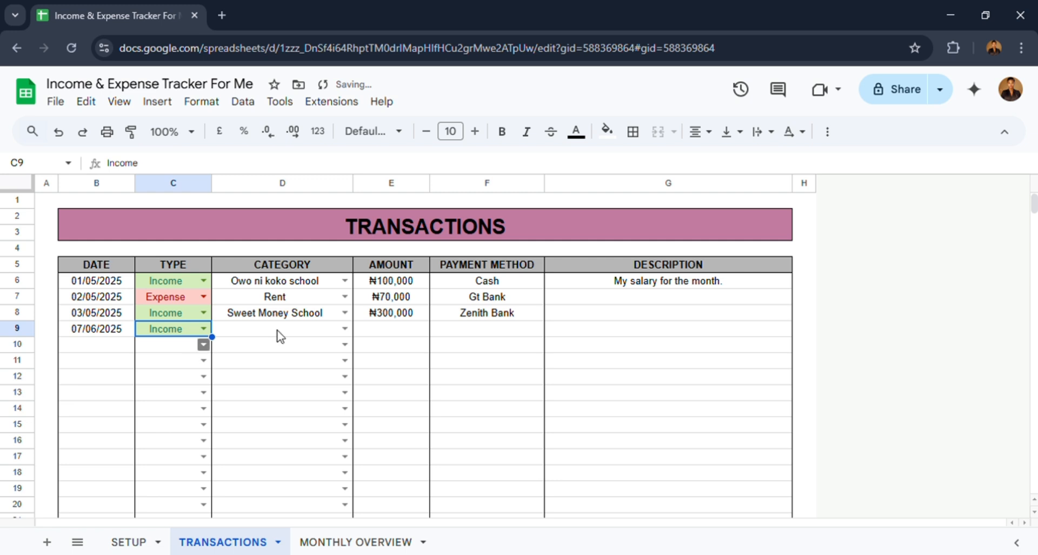
{"action": "left_click", "coordinate": [344, 328]}
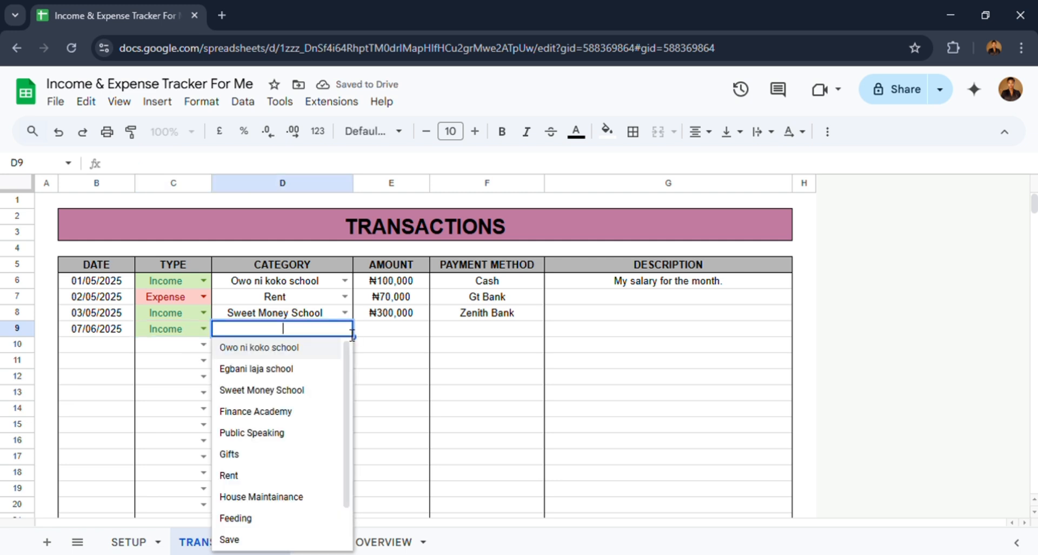
{"action": "left_click", "coordinate": [271, 432]}
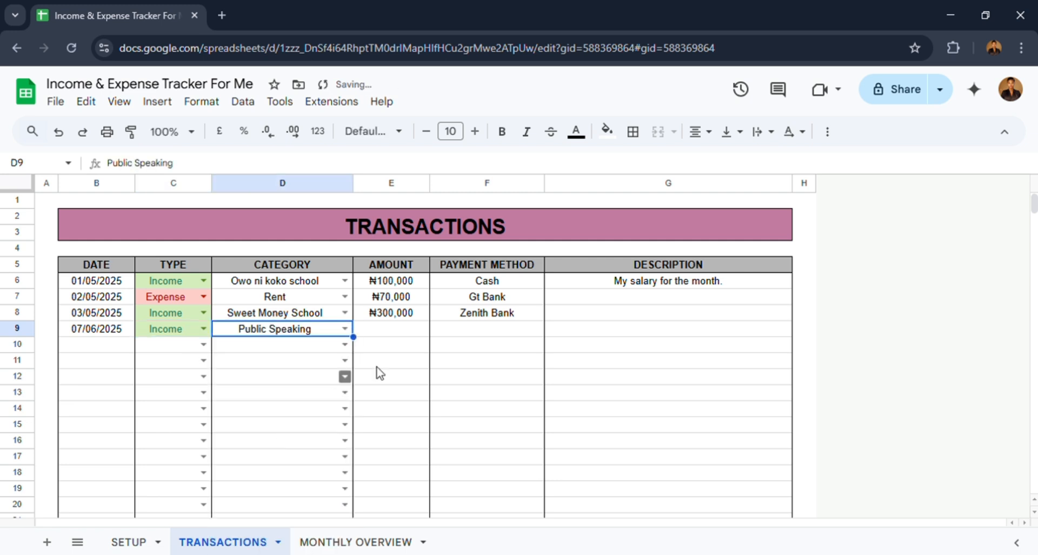
- Enter an amount of 500000 and the payment method "Access Bank" for the Public Speaking income in row 9
{"action": "left_click", "coordinate": [401, 331]}
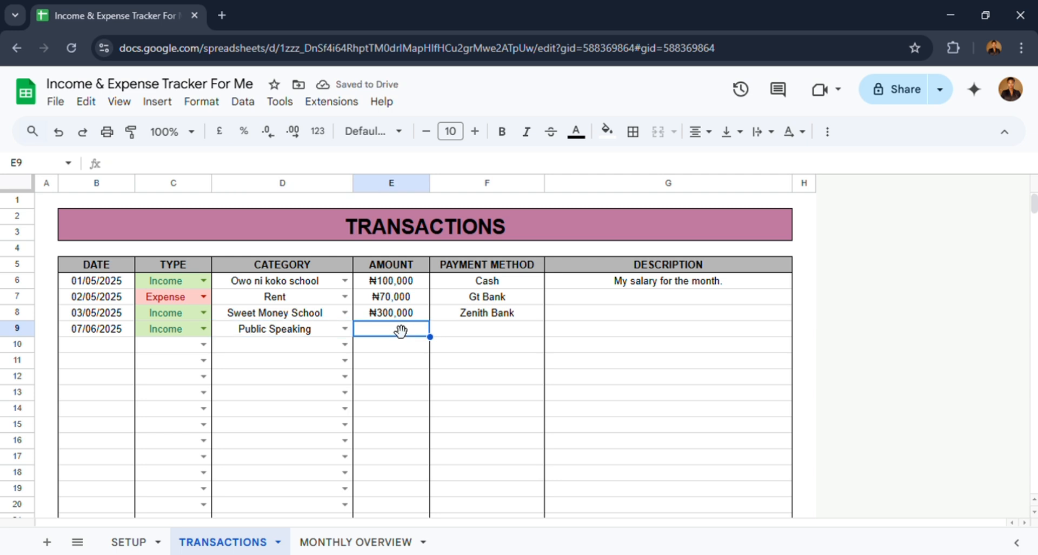
{"action": "type", "text": "5000"}
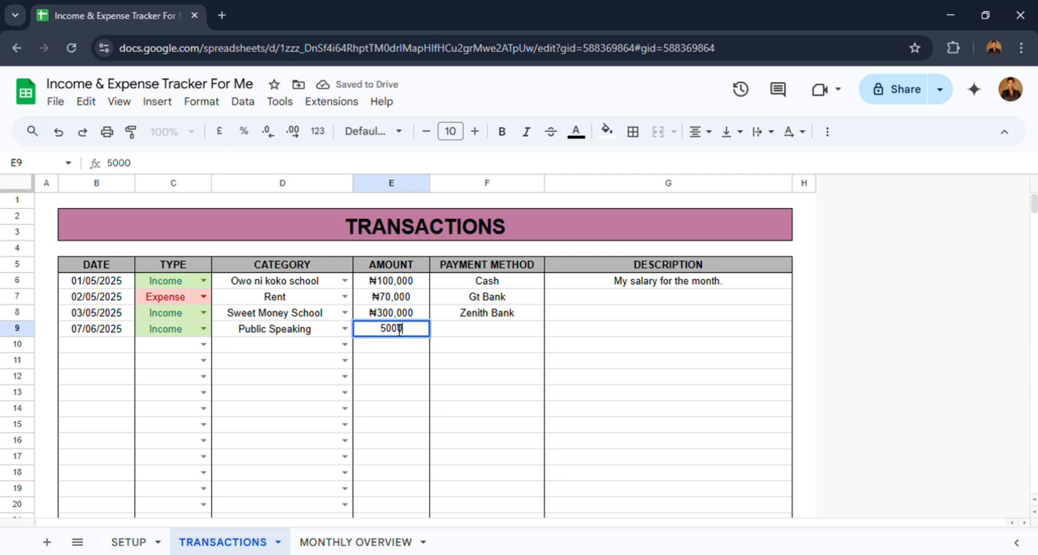
{"action": "type", "text": "00"}
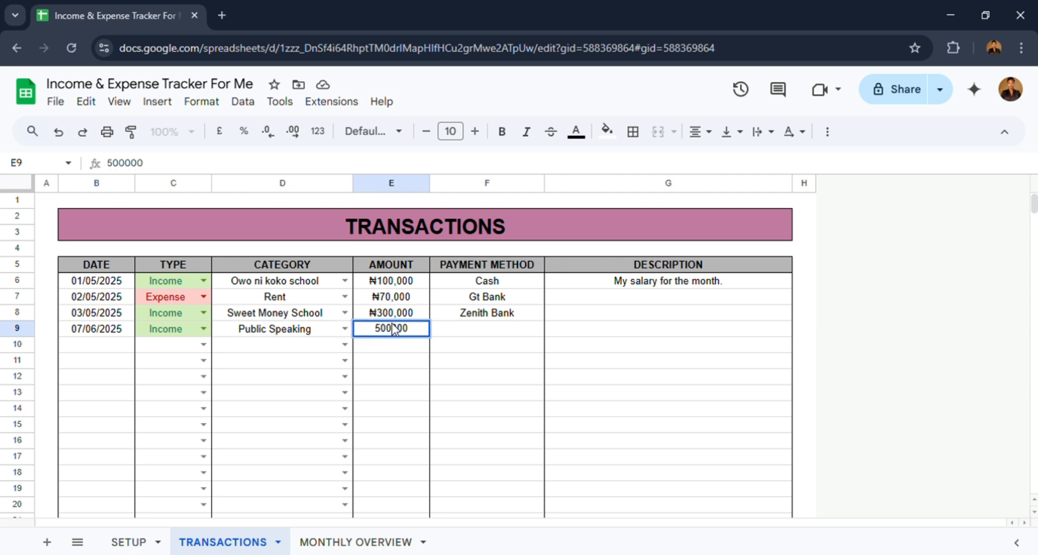
{"action": "key", "text": "Return"}
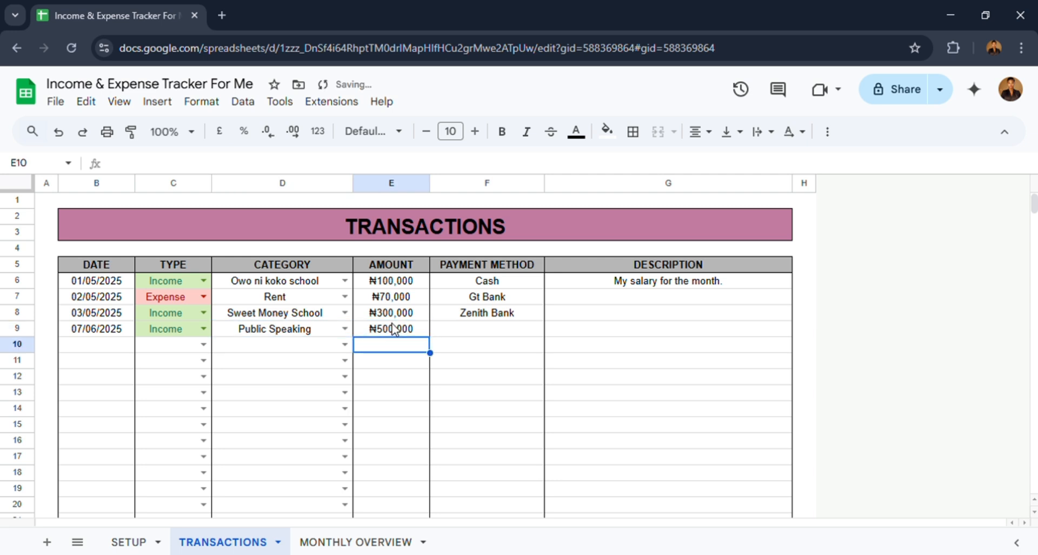
{"action": "left_click", "coordinate": [478, 330]}
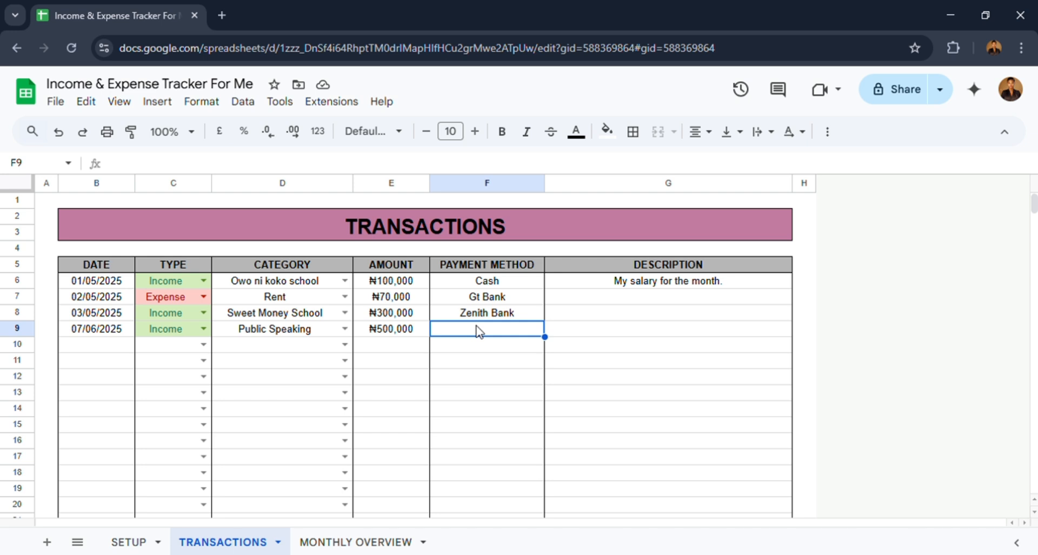
{"action": "type", "text": "Acce"}
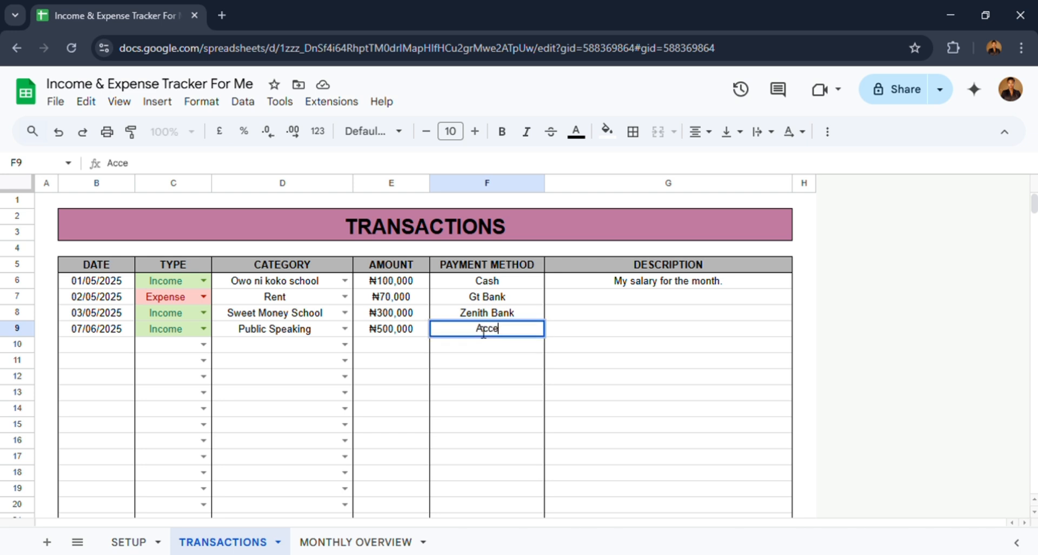
{"action": "type", "text": "ss Bank"}
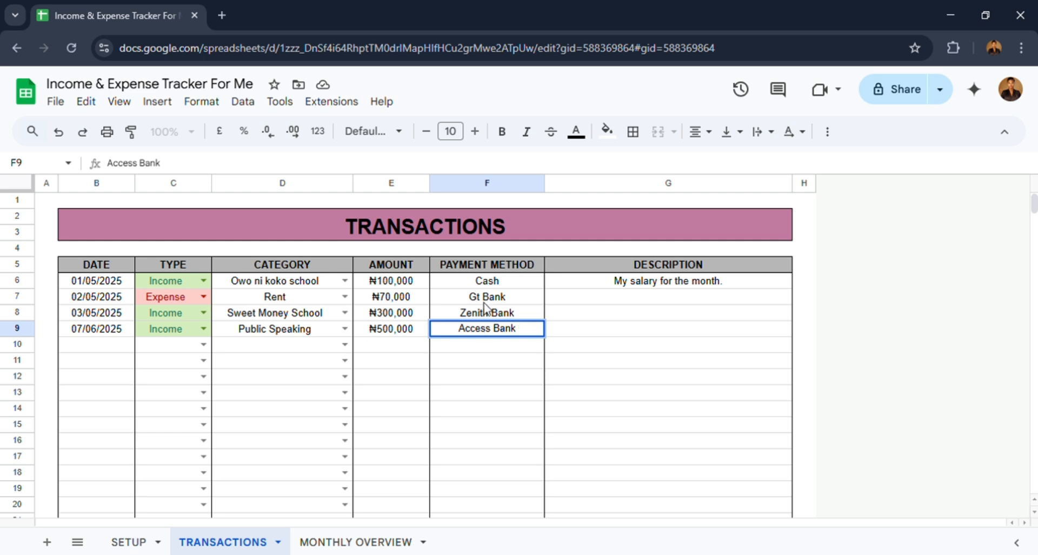
- Add the description "Fee for an hour" to the Public Speaking transaction in G9
{"action": "left_click", "coordinate": [612, 335]}
{"action": "type", "text": "F"}
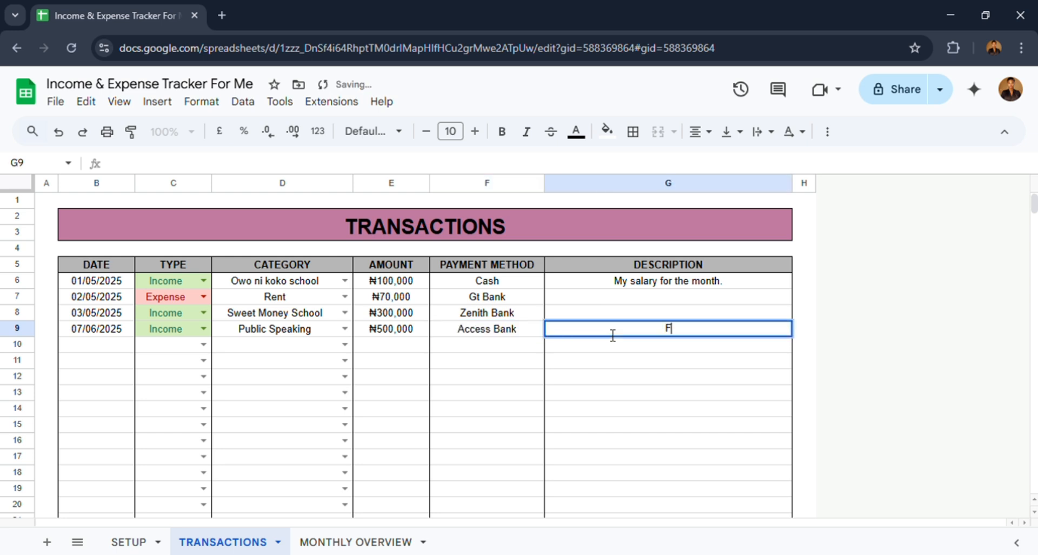
{"action": "type", "text": "ee for an"}
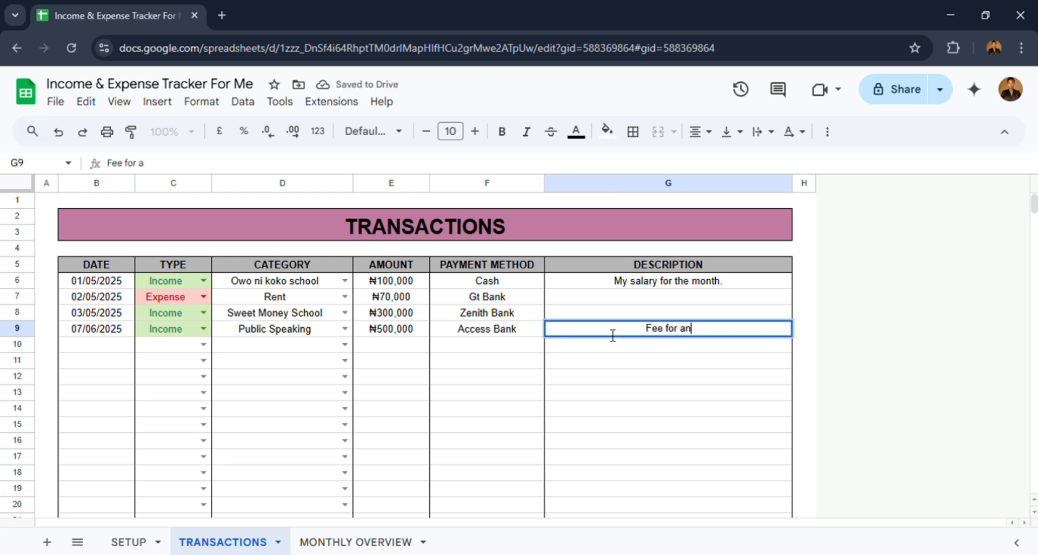
{"action": "type", "text": " hour"}
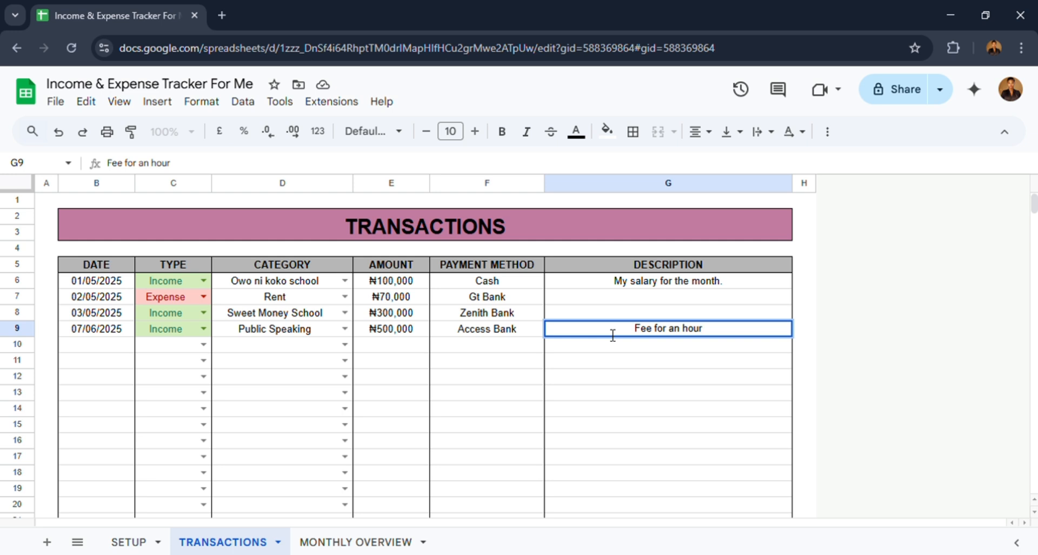
- Date the fifth transaction in row 10 as 7 June 2025 and set its type to Expense
{"action": "double_click", "coordinate": [87, 351]}
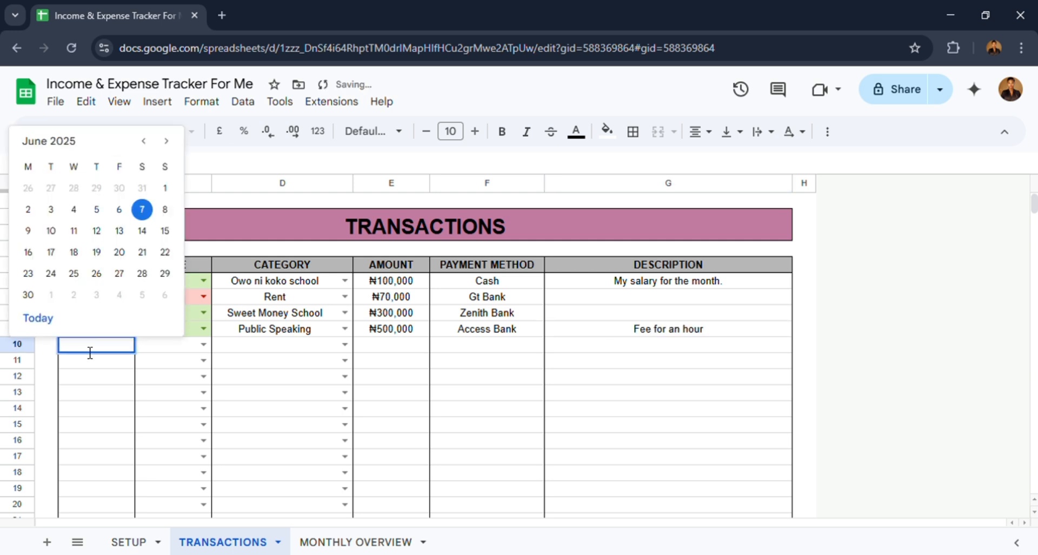
{"action": "left_click", "coordinate": [149, 211]}
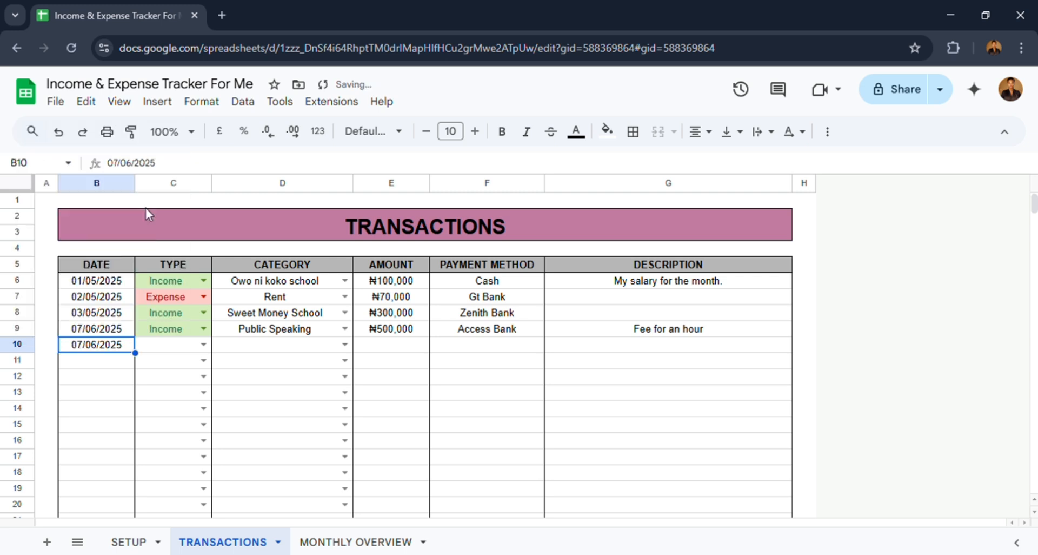
{"action": "left_click", "coordinate": [204, 344]}
{"action": "left_click", "coordinate": [184, 386]}
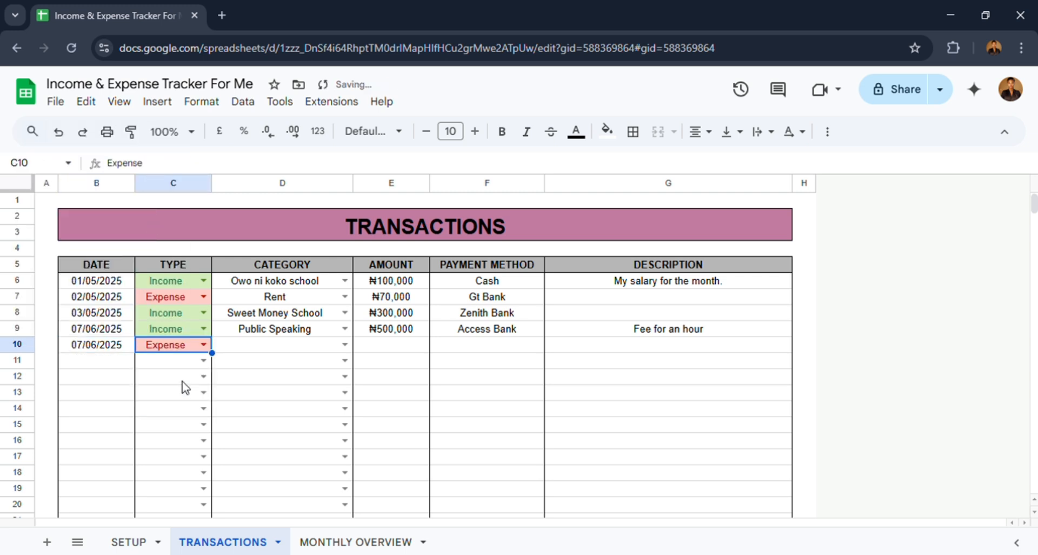
- Set the category of the fifth transaction in D10 to "Children's School Fees"
{"action": "left_click", "coordinate": [346, 344]}
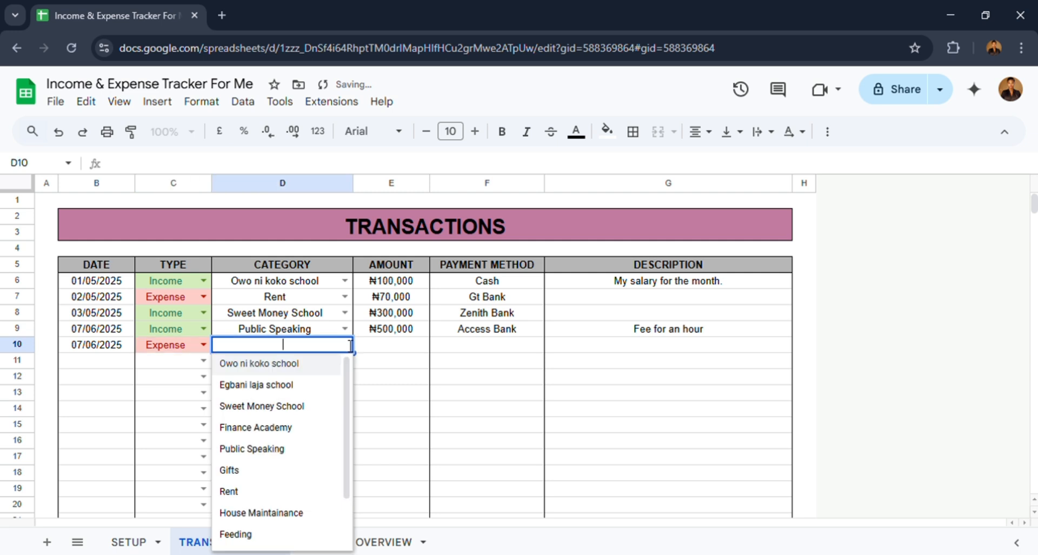
{"action": "scroll", "coordinate": [287, 500], "scroll_direction": "down", "scroll_amount": 2}
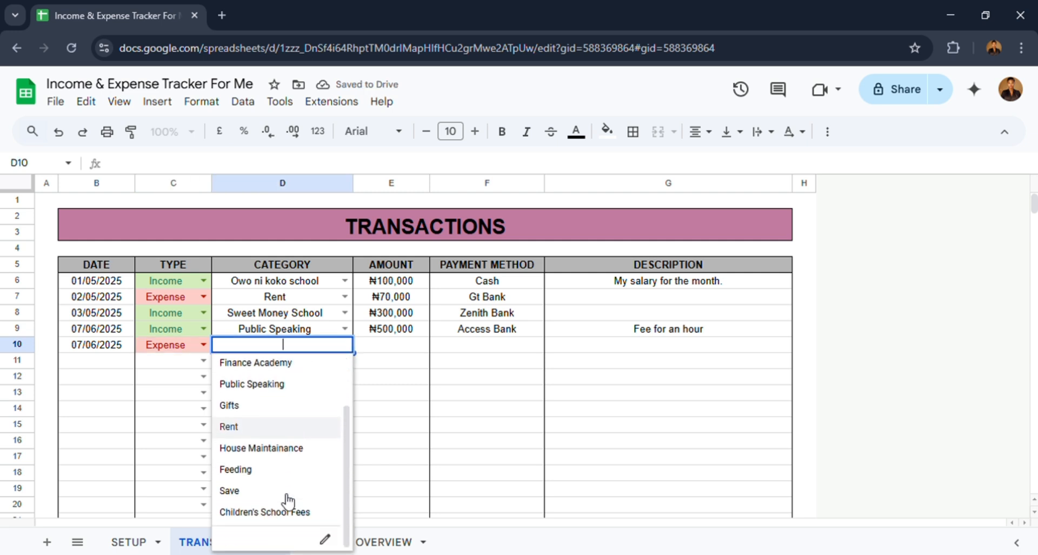
{"action": "left_click", "coordinate": [287, 511]}
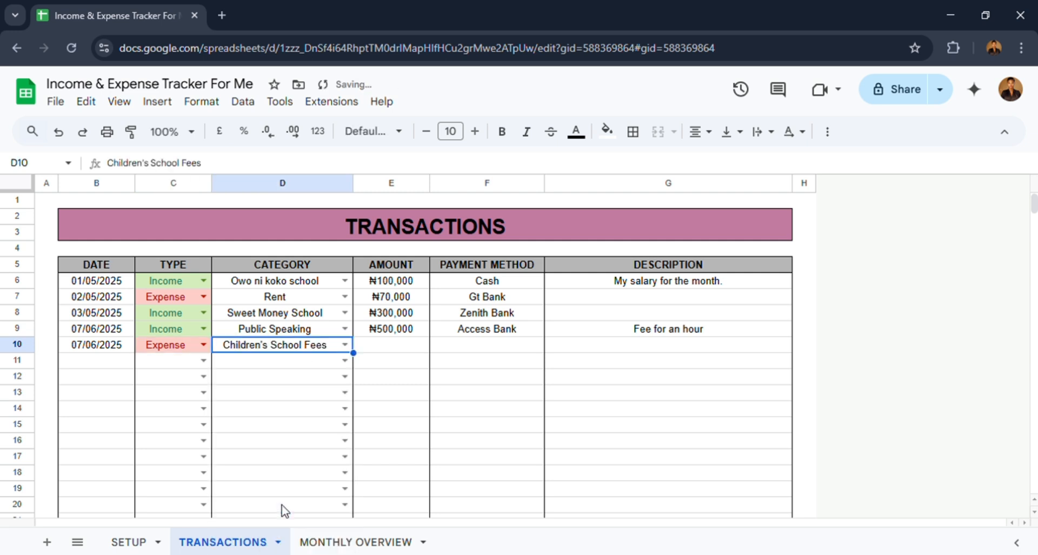
- Enter an amount of 300000 and the payment method "Card" for the school fees expense in row 10
{"action": "left_click", "coordinate": [377, 351]}
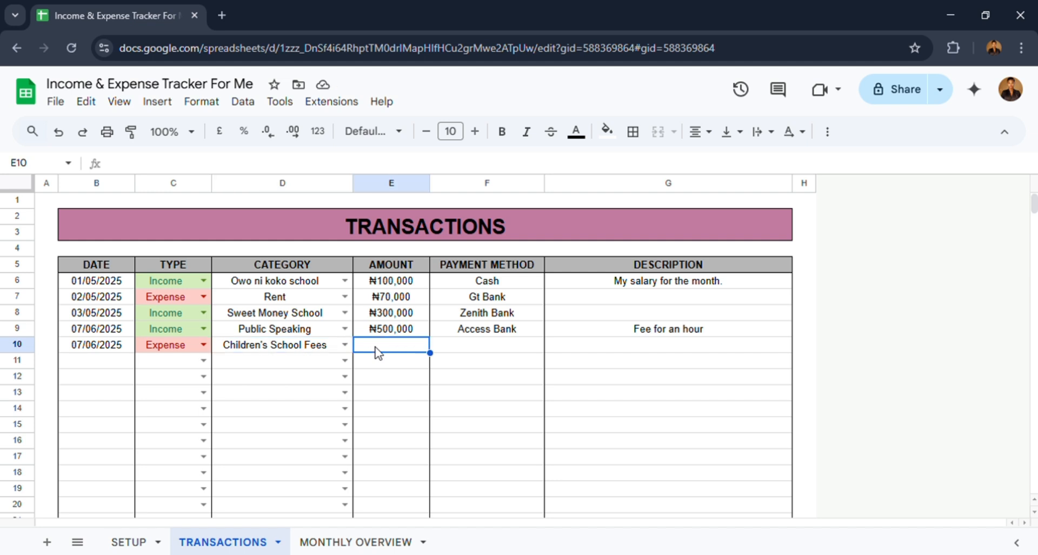
{"action": "type", "text": "300"}
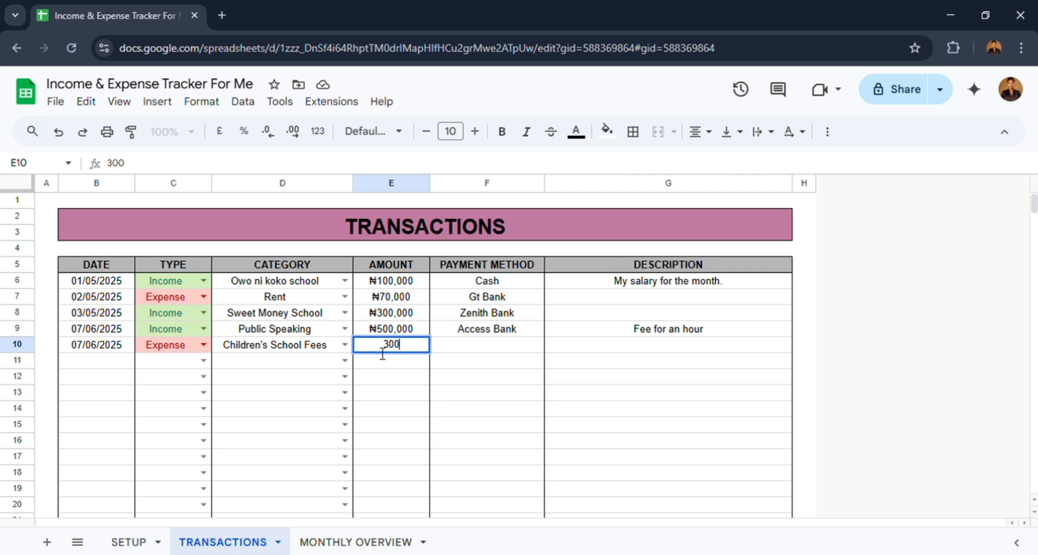
{"action": "type", "text": "000"}
{"action": "key", "text": "Return"}
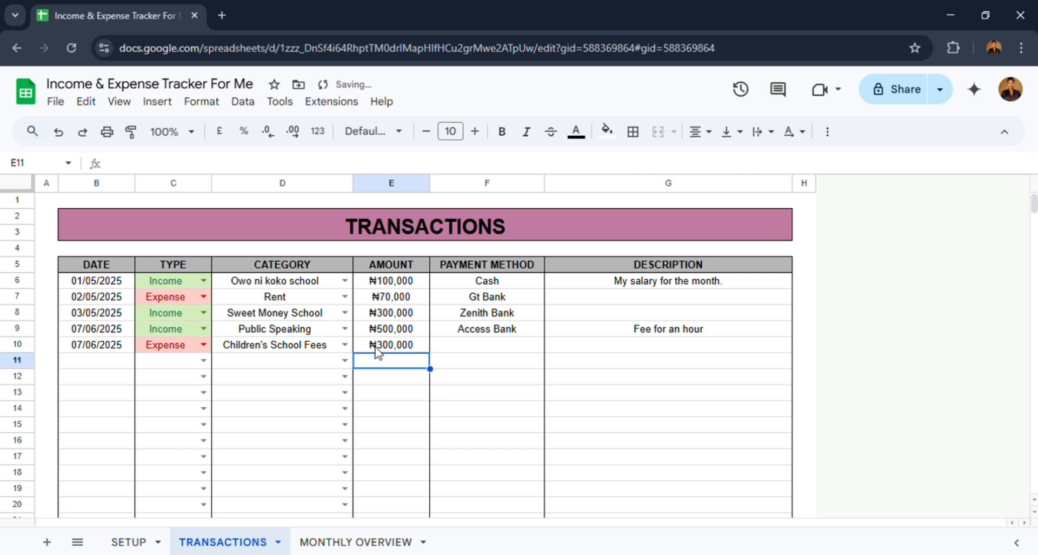
{"action": "left_click", "coordinate": [472, 347]}
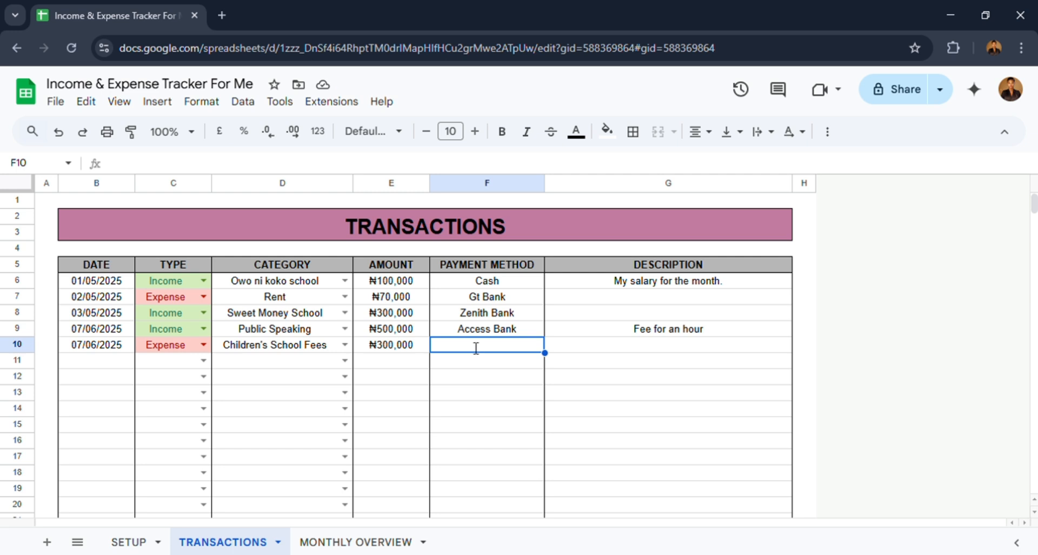
{"action": "type", "text": "Card"}
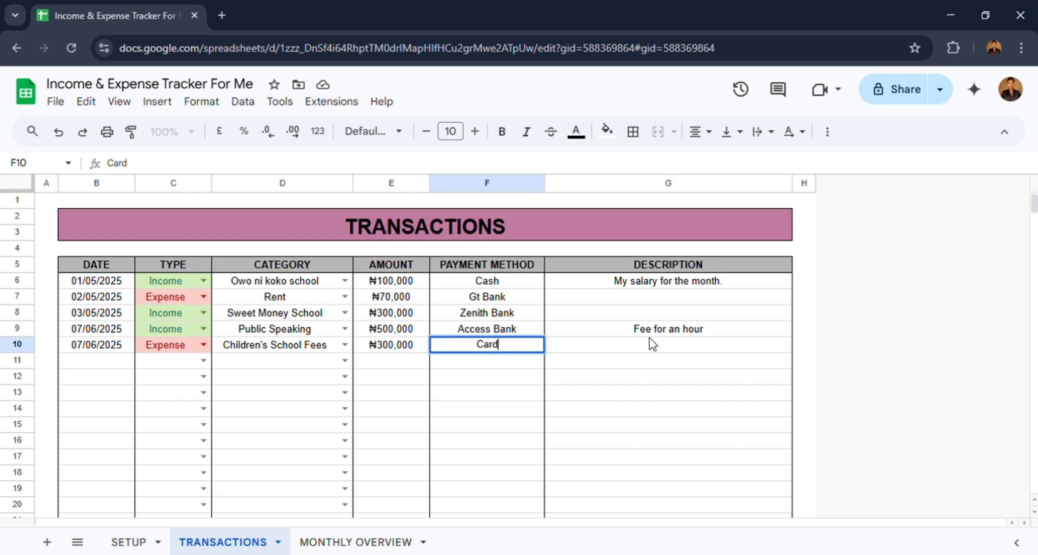
- Set the month in the monthly overview to May and examine its income, expense and cashflow summaries
{"action": "left_click", "coordinate": [651, 348]}
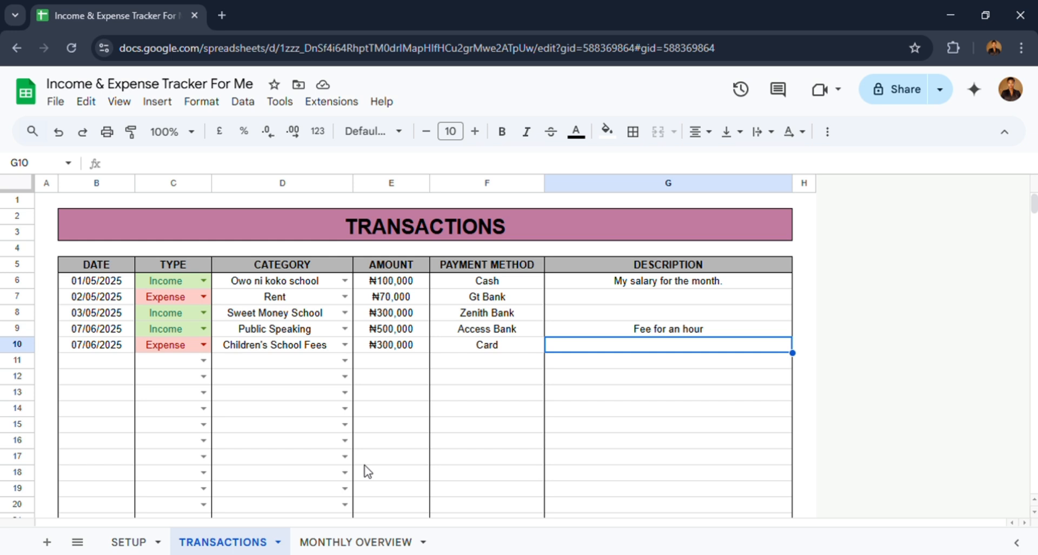
{"action": "left_click", "coordinate": [371, 543]}
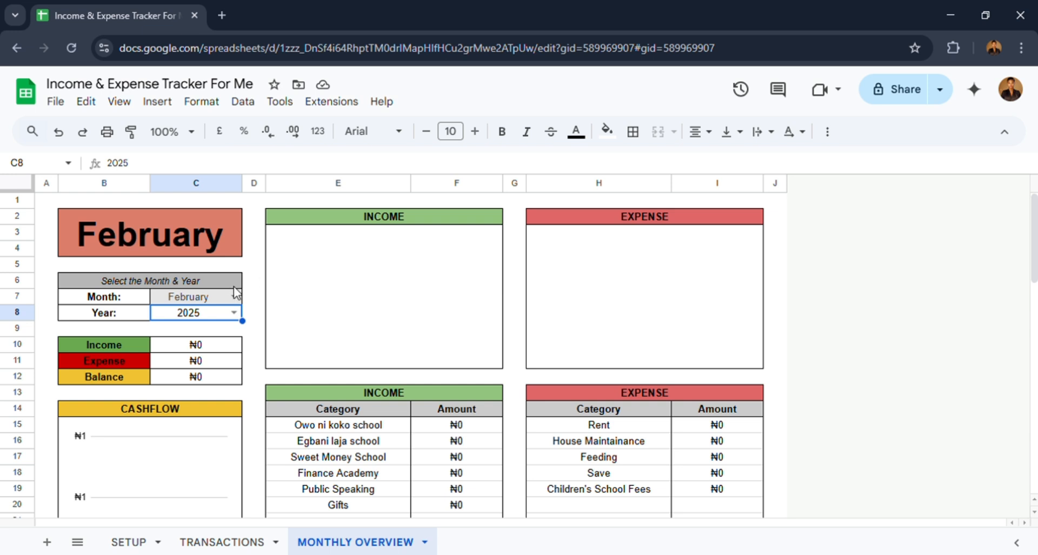
{"action": "left_click", "coordinate": [234, 296]}
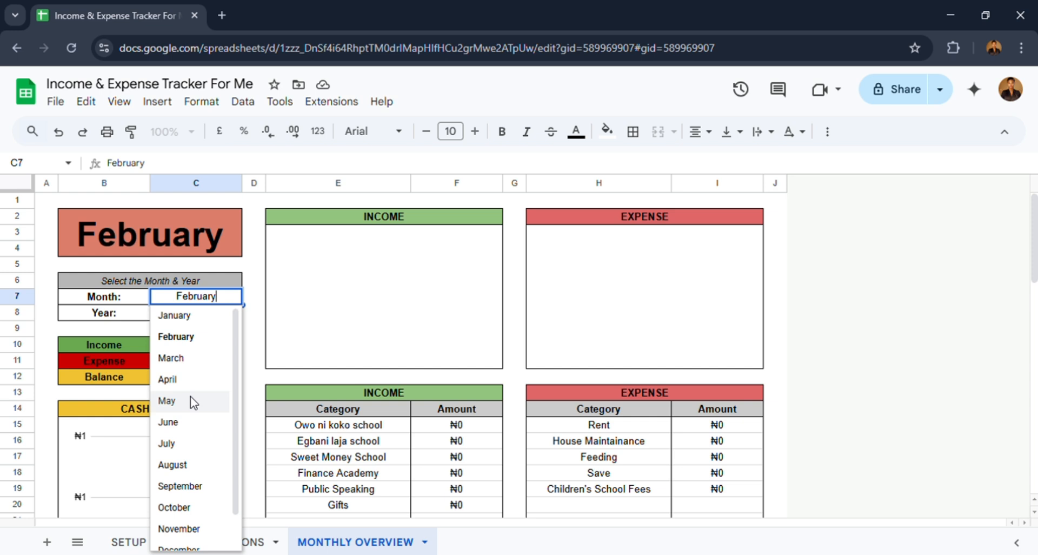
{"action": "left_click", "coordinate": [167, 401]}
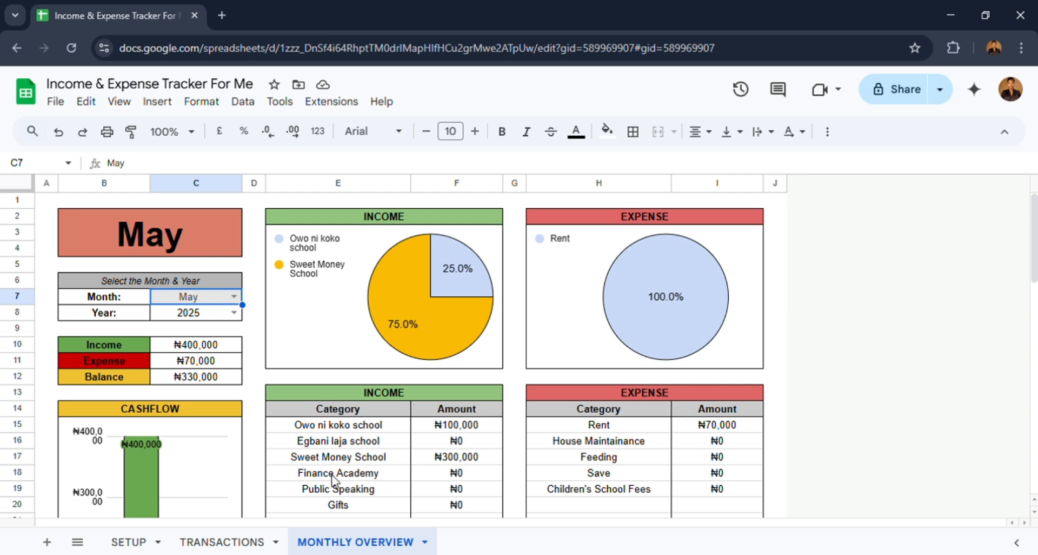
{"action": "scroll", "coordinate": [319, 489], "scroll_direction": "down", "scroll_amount": 5}
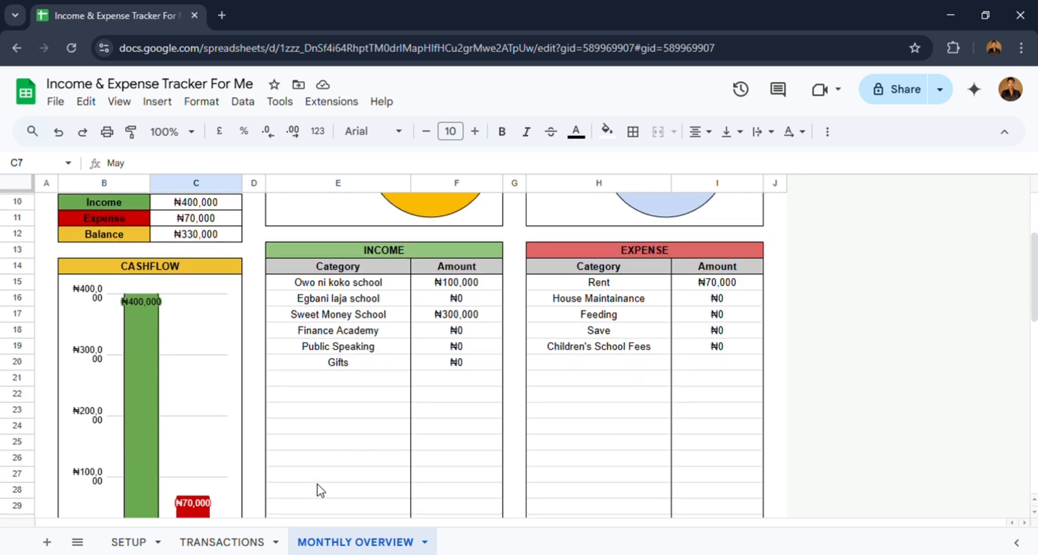
{"action": "scroll", "coordinate": [260, 333], "scroll_direction": "up", "scroll_amount": 2}
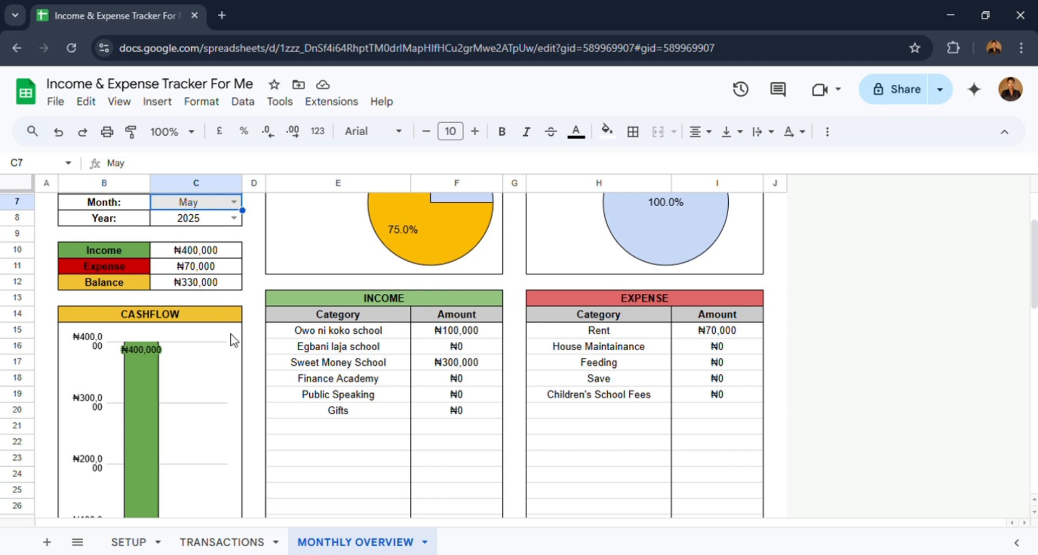
{"action": "scroll", "coordinate": [230, 335], "scroll_direction": "down", "scroll_amount": 3}
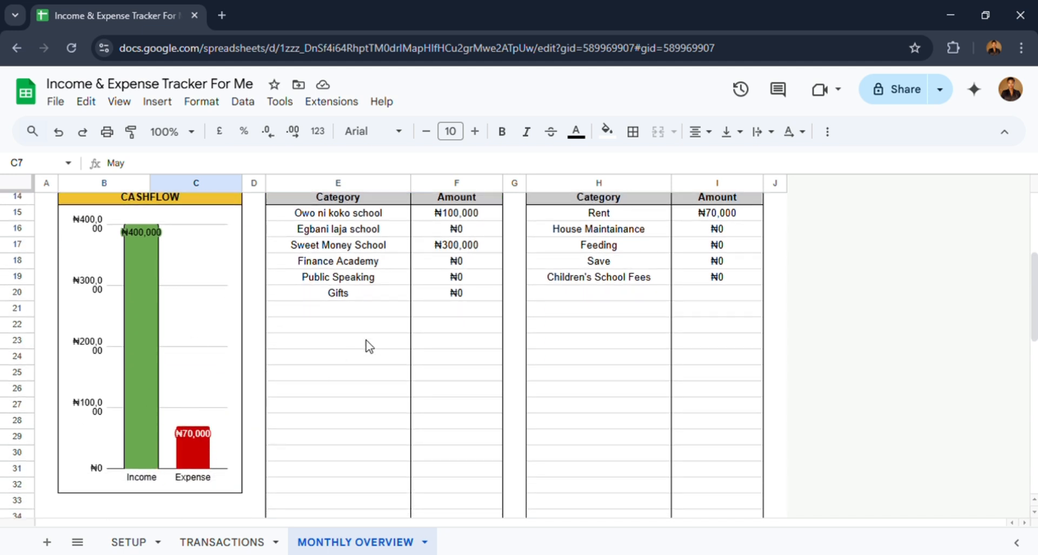
{"action": "scroll", "coordinate": [366, 344], "scroll_direction": "up", "scroll_amount": 2}
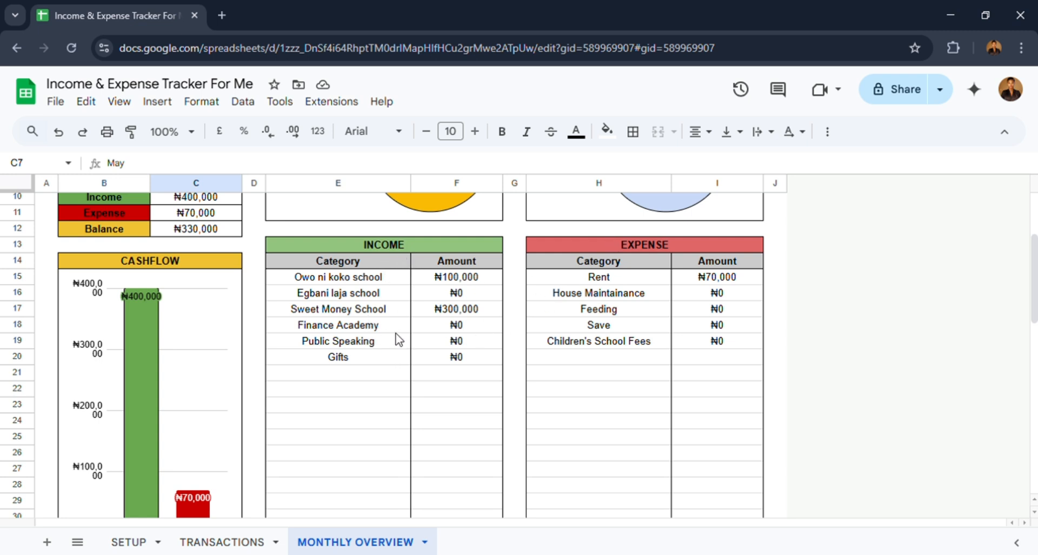
{"action": "scroll", "coordinate": [600, 316], "scroll_direction": "up", "scroll_amount": 3}
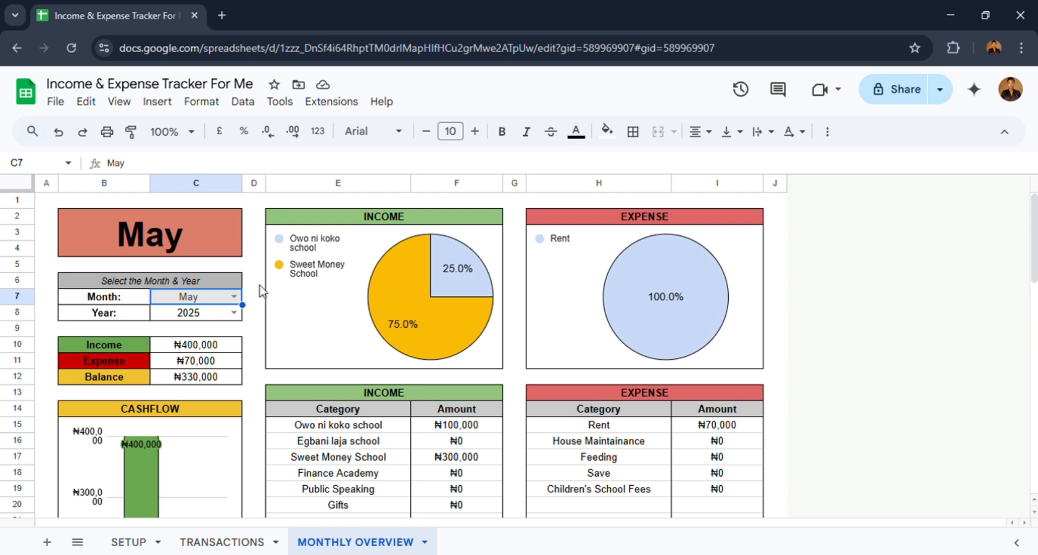
- Switch the monthly overview to June and examine its totals, pie charts, category amounts and cashflow chart
{"action": "left_click", "coordinate": [234, 296]}
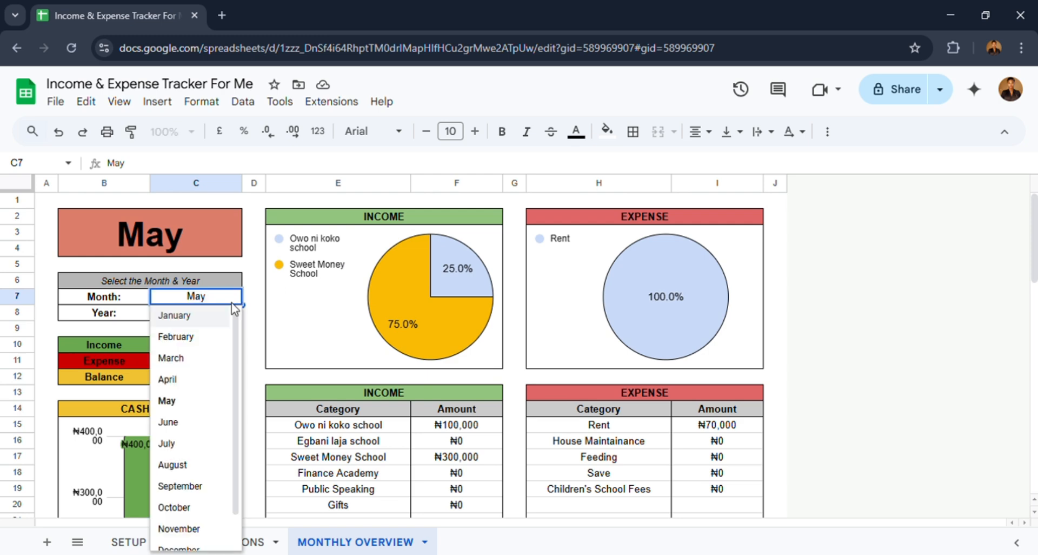
{"action": "left_click", "coordinate": [198, 431]}
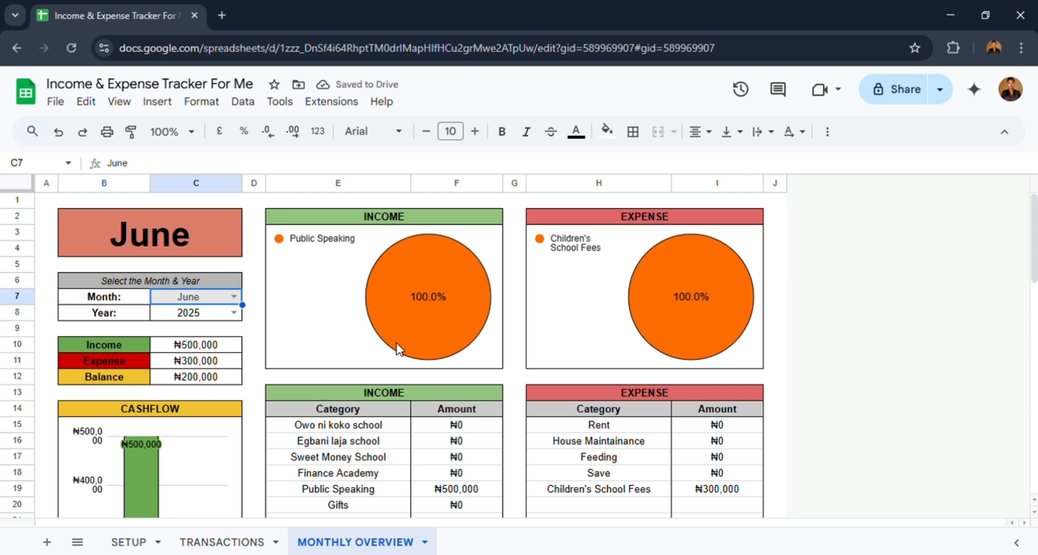
{"action": "scroll", "coordinate": [397, 343], "scroll_direction": "down", "scroll_amount": 3}
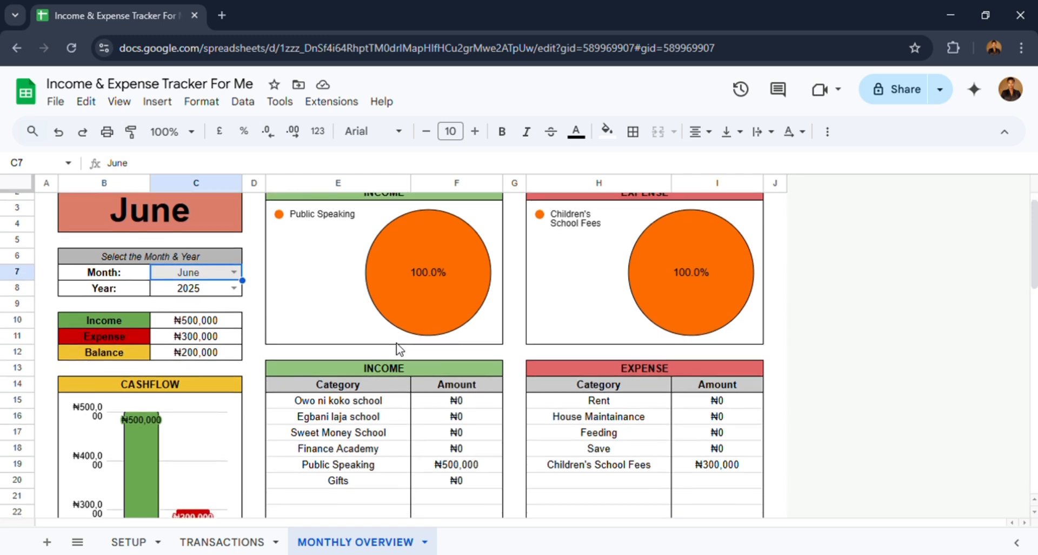
{"action": "scroll", "coordinate": [396, 342], "scroll_direction": "up", "scroll_amount": 1}
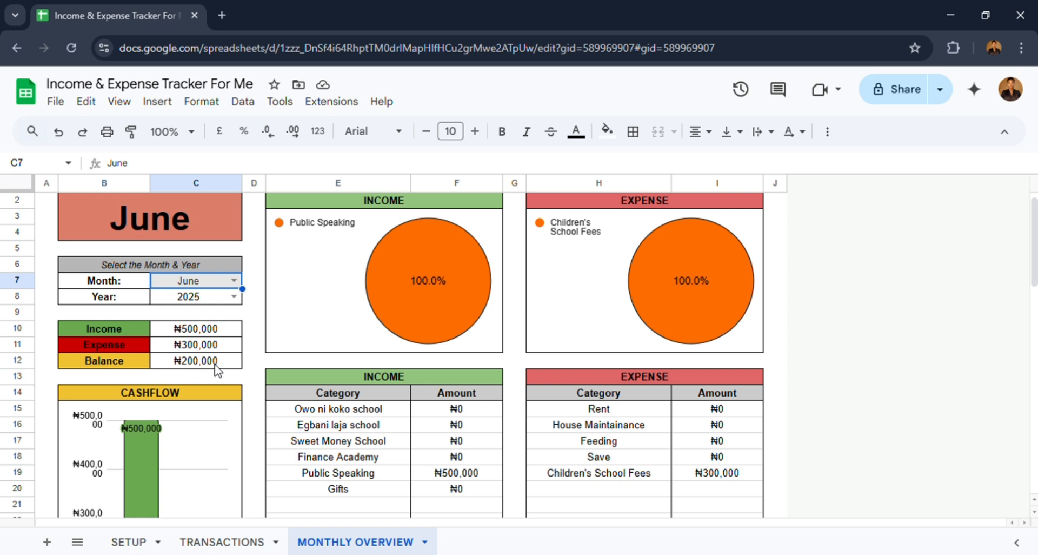
{"action": "scroll", "coordinate": [222, 370], "scroll_direction": "down", "scroll_amount": 3}
{"action": "scroll", "coordinate": [220, 365], "scroll_direction": "down", "scroll_amount": 5}
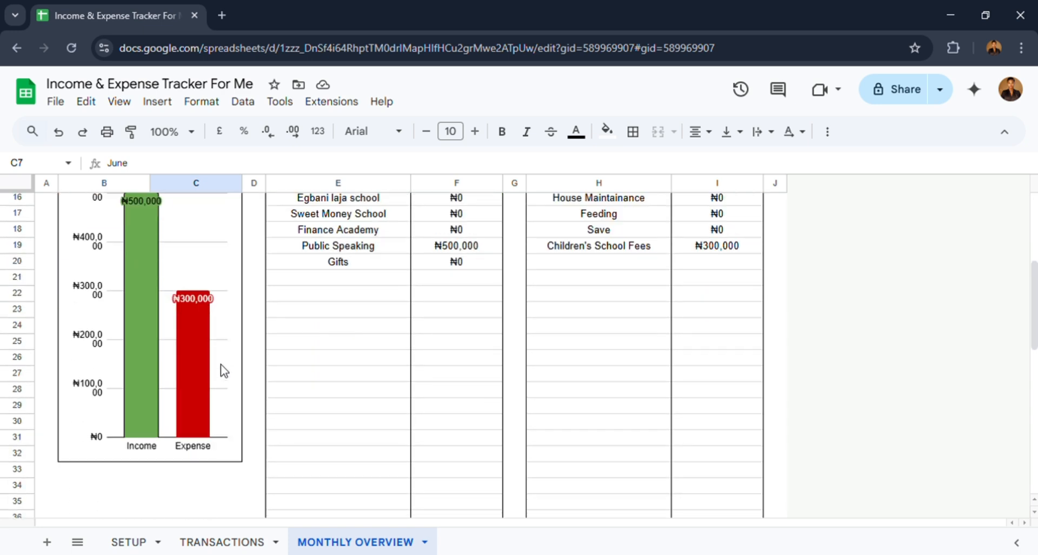
{"action": "scroll", "coordinate": [220, 364], "scroll_direction": "up", "scroll_amount": 8}
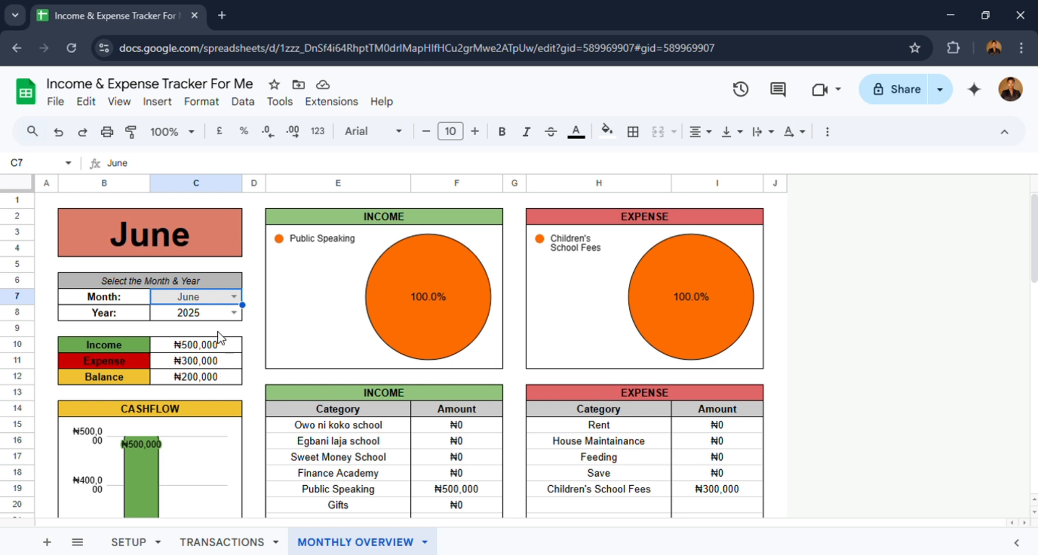
- Check the monthly overview for July, and set the month back to May
{"action": "left_click", "coordinate": [237, 298]}
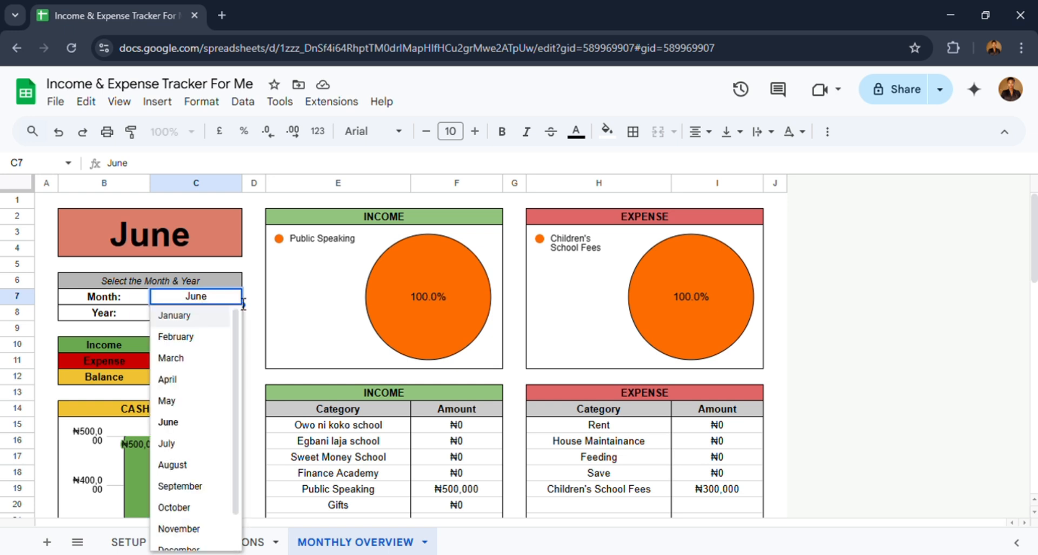
{"action": "left_click", "coordinate": [172, 444]}
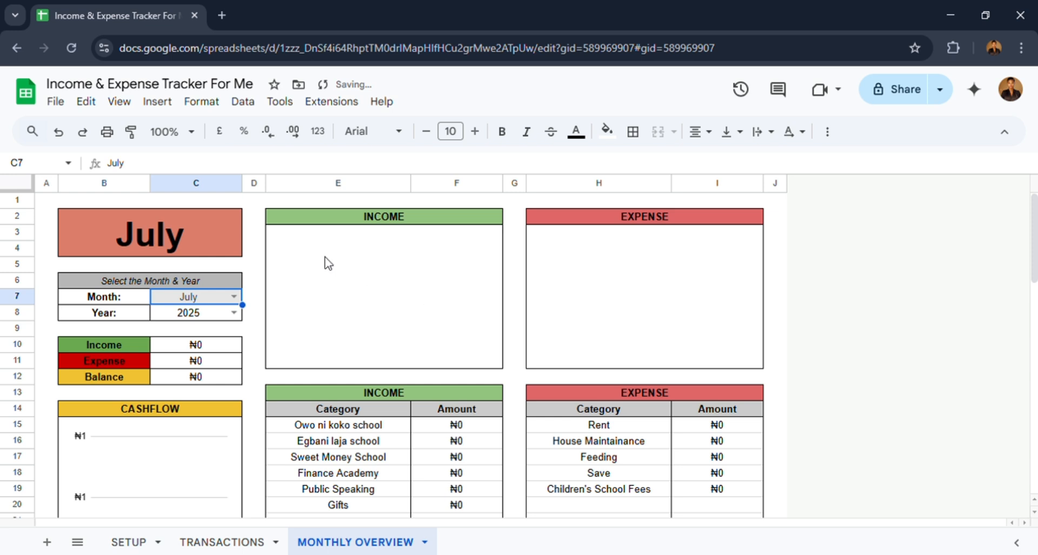
{"action": "left_click", "coordinate": [234, 297]}
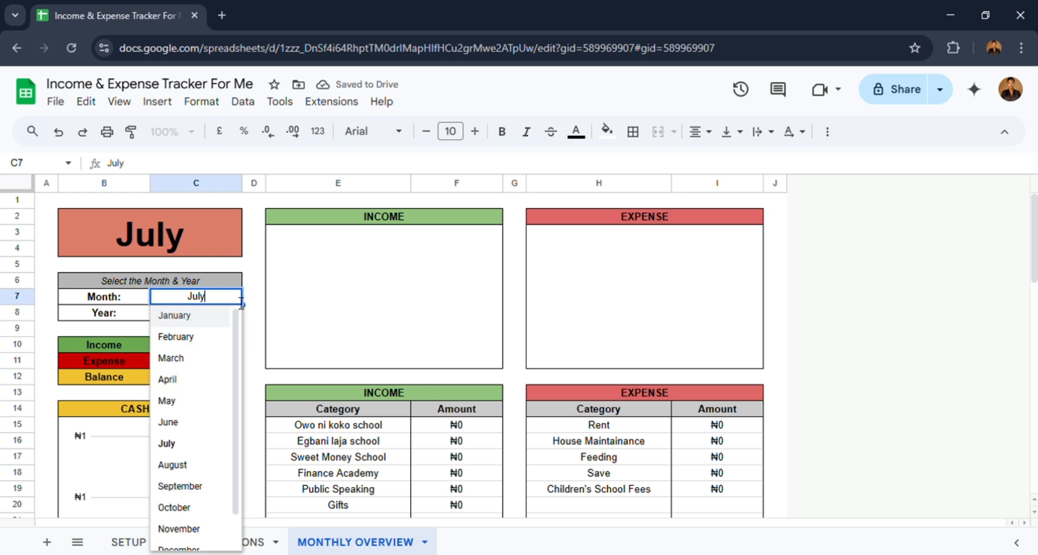
{"action": "left_click", "coordinate": [168, 401]}
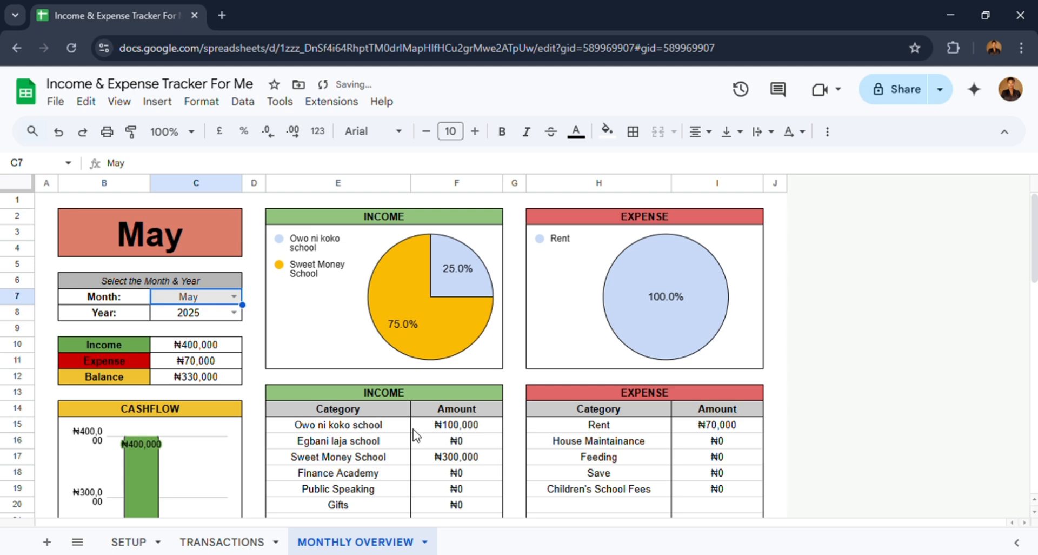
- Review the recorded transactions and the income and expense categories on their sheets, and return to the monthly overview
{"action": "left_click", "coordinate": [227, 547]}
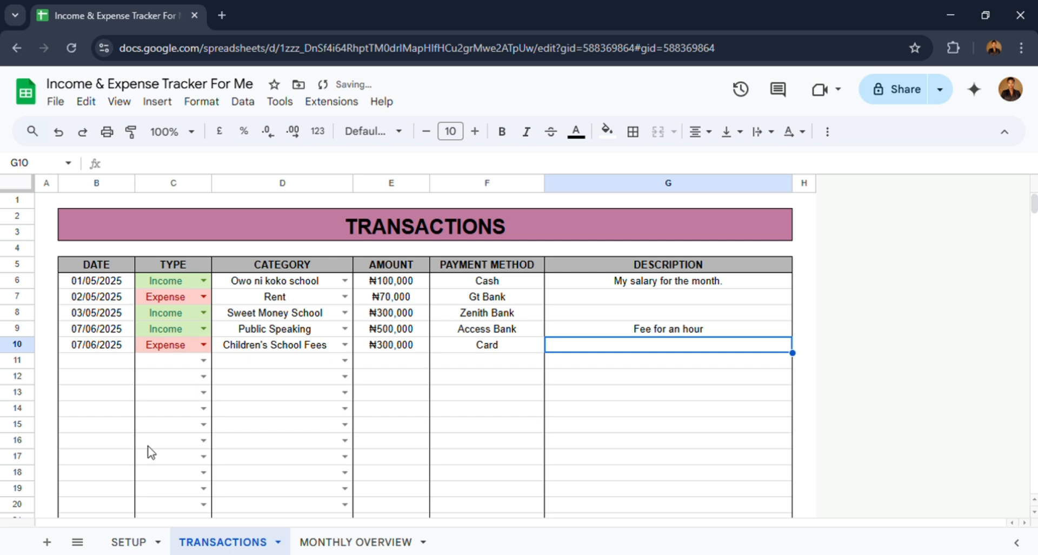
{"action": "left_click", "coordinate": [119, 544]}
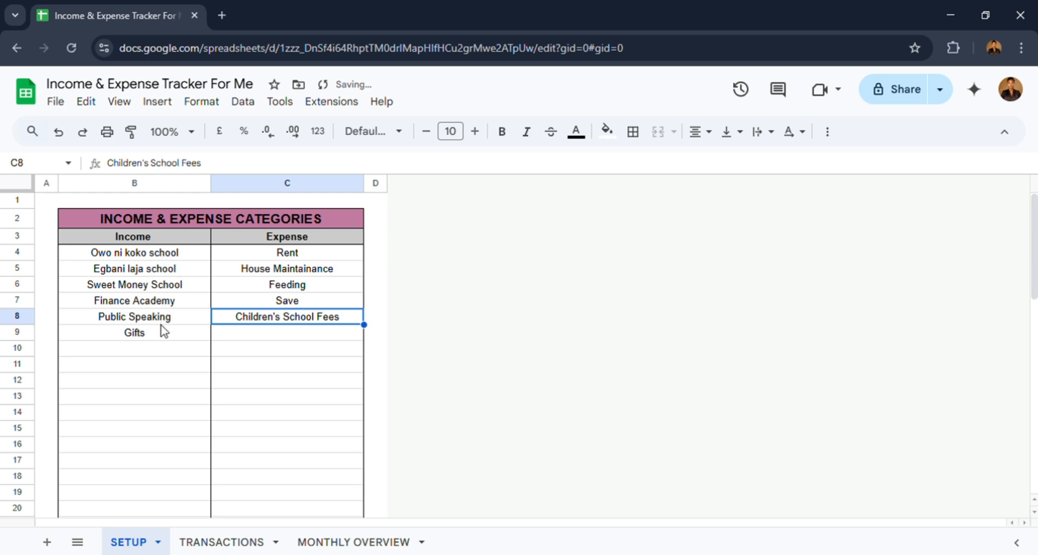
{"action": "left_click", "coordinate": [217, 543]}
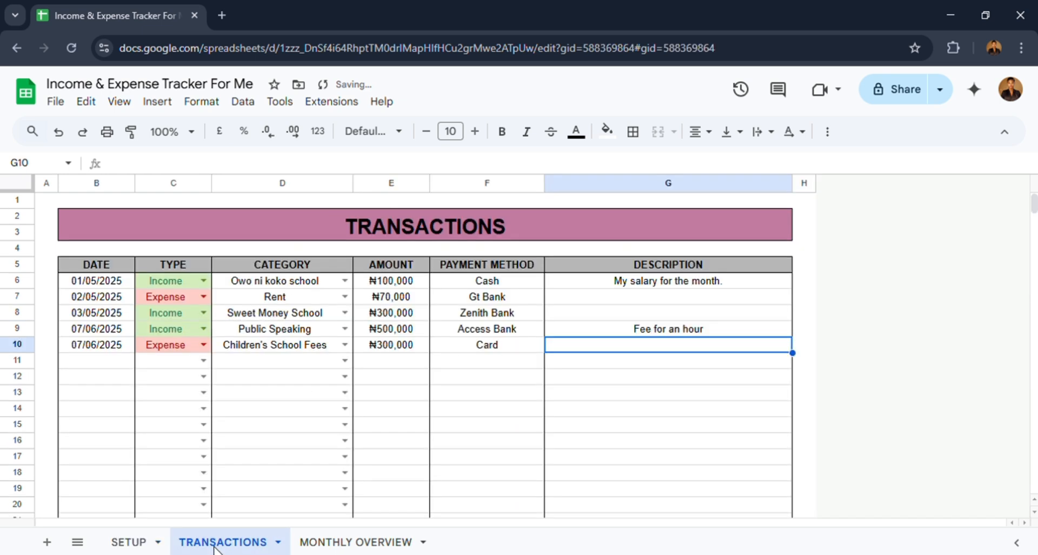
{"action": "left_click", "coordinate": [326, 545]}
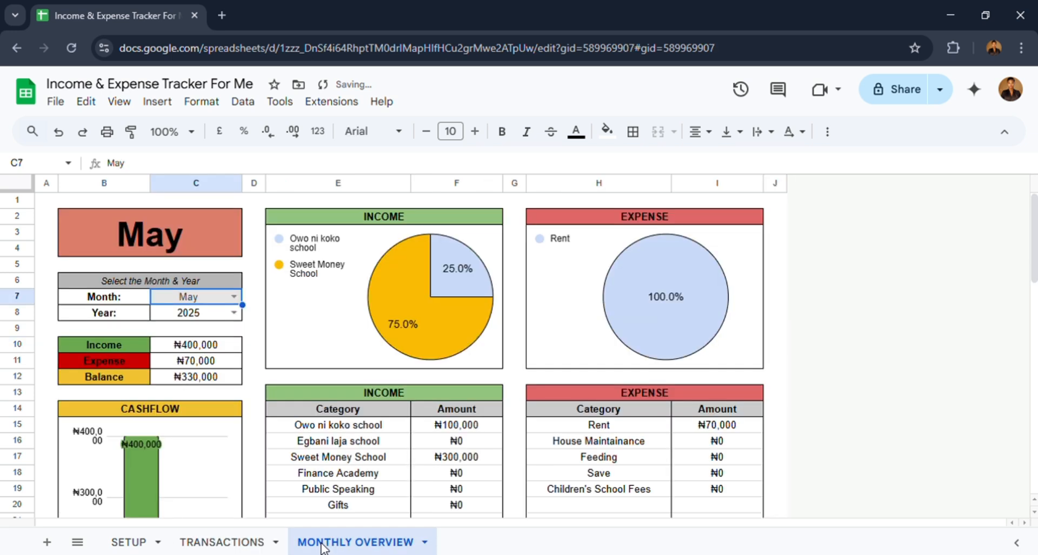